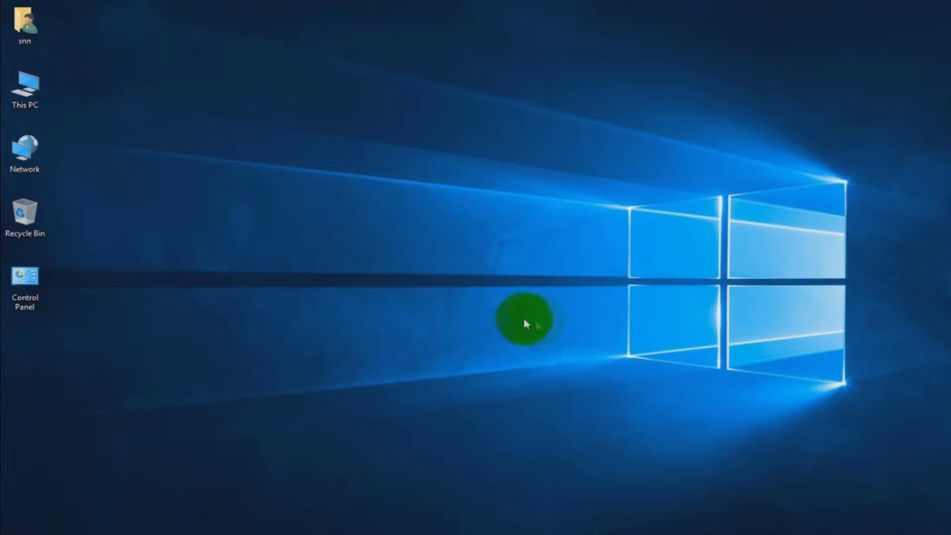
# Open This PC and inspect the contents of the System Reserved (D:) and Local Disk (E:) drives.
pyautogui.doubleClick(28, 95)
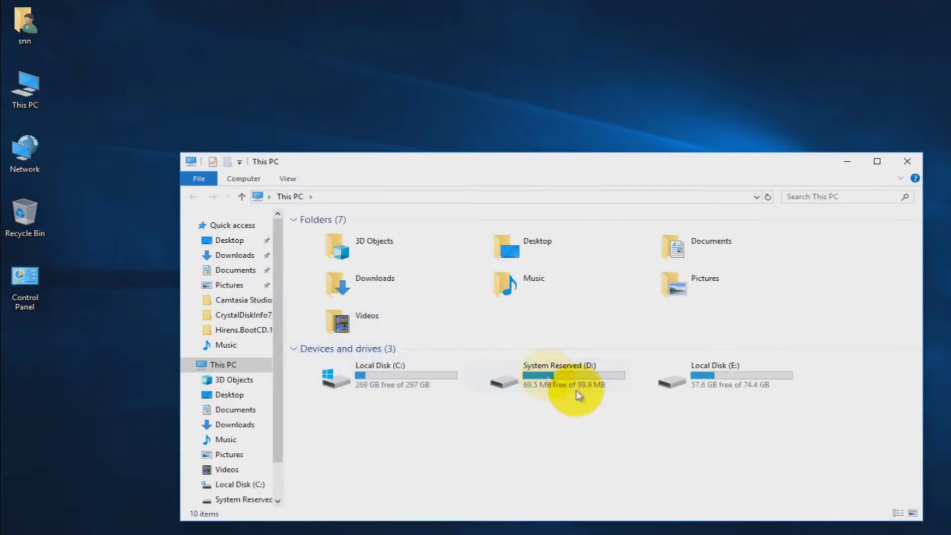
pyautogui.rightClick(563, 373)
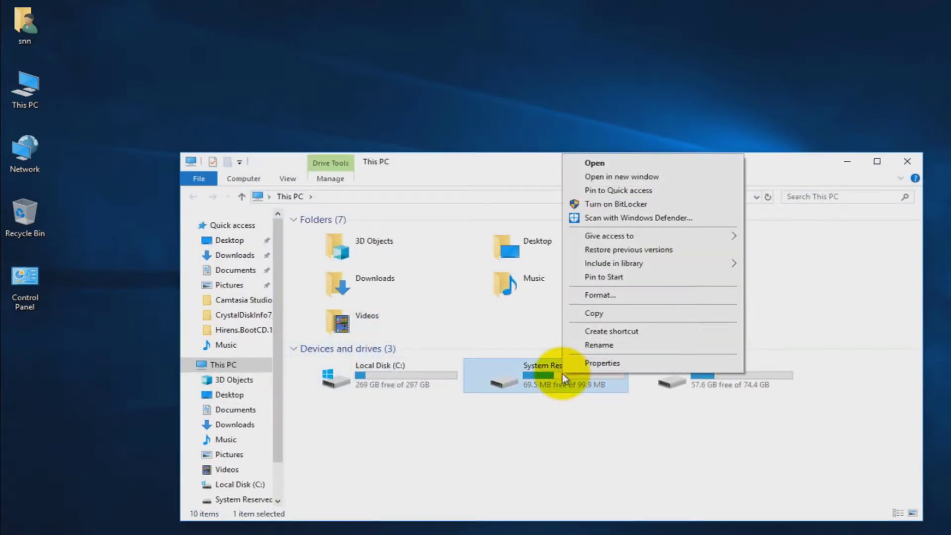
pyautogui.click(544, 460)
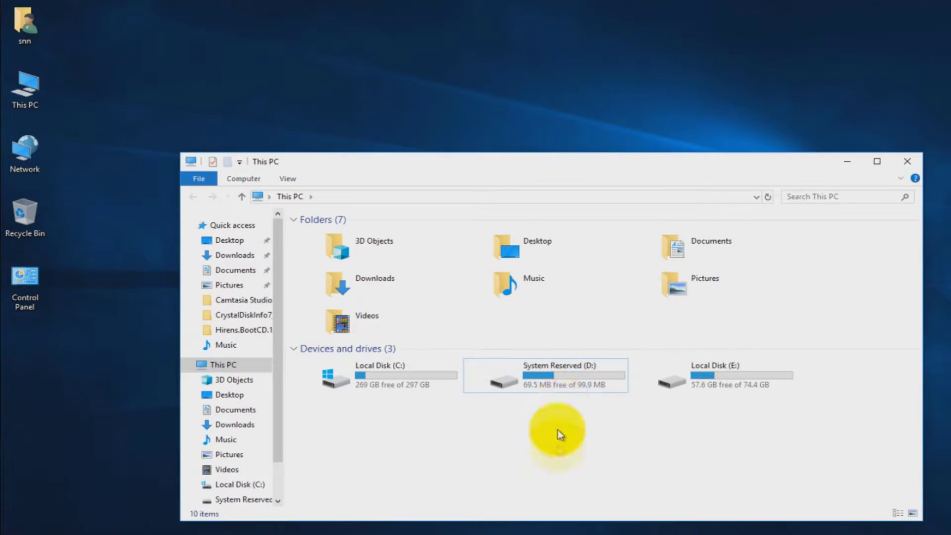
pyautogui.doubleClick(569, 376)
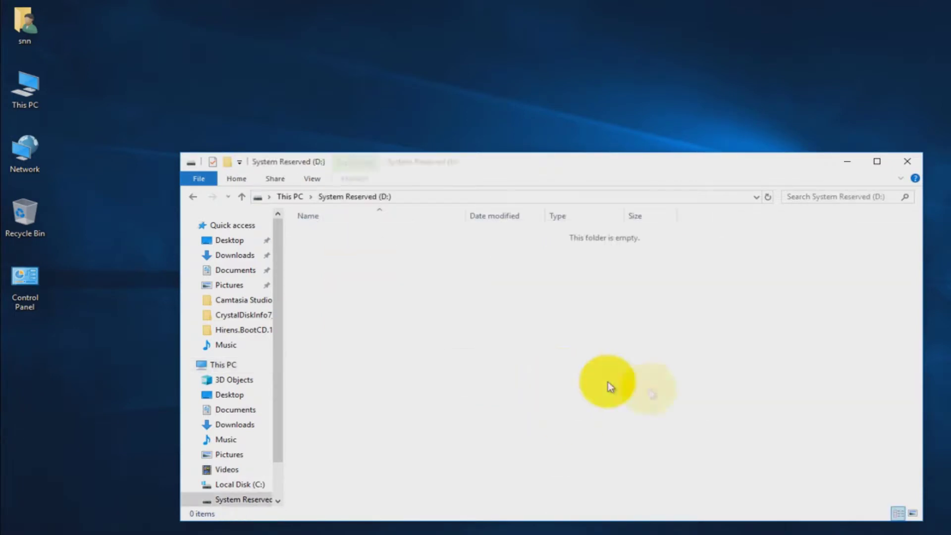
pyautogui.click(193, 196)
pyautogui.doubleClick(710, 375)
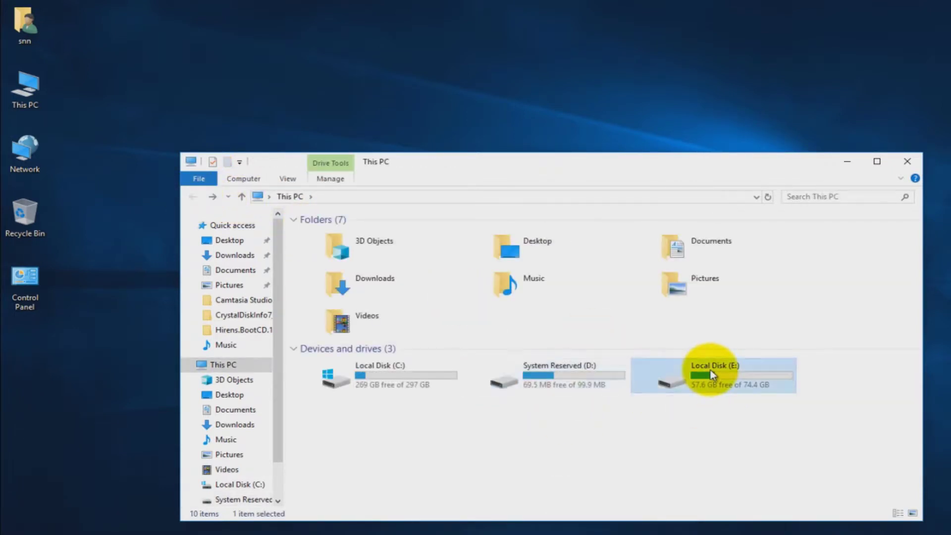
pyautogui.click(193, 197)
# Check the format options for the System Reserved (D:) drive and close them without formatting.
pyautogui.rightClick(543, 381)
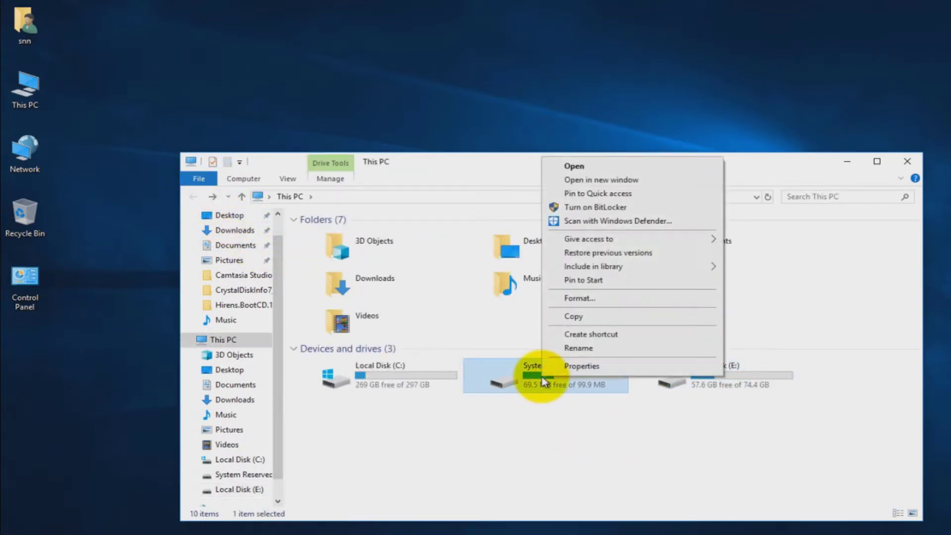
pyautogui.click(596, 298)
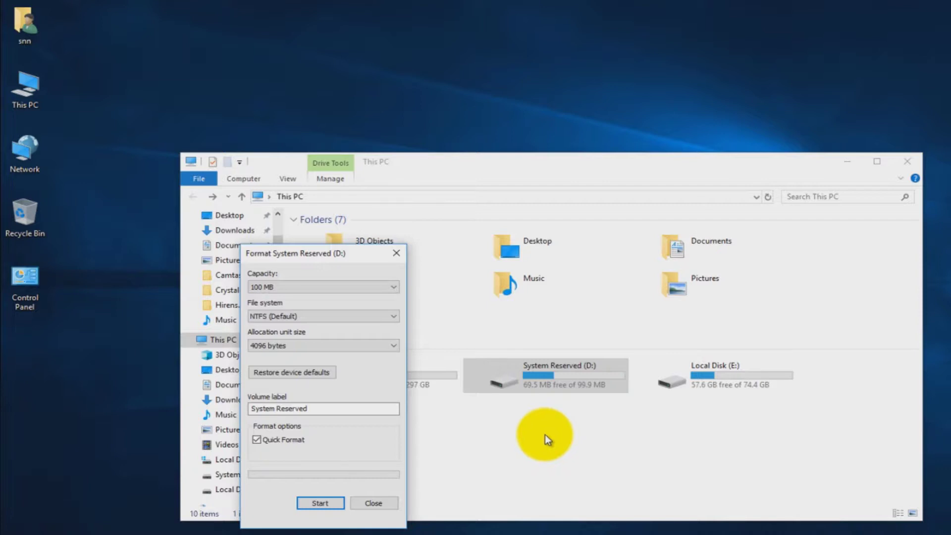
pyautogui.click(385, 503)
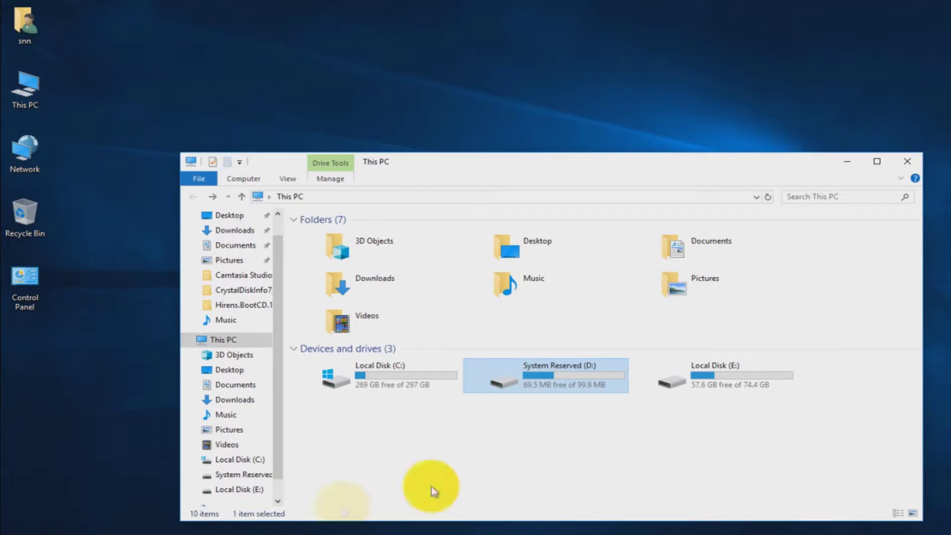
pyautogui.click(114, 533)
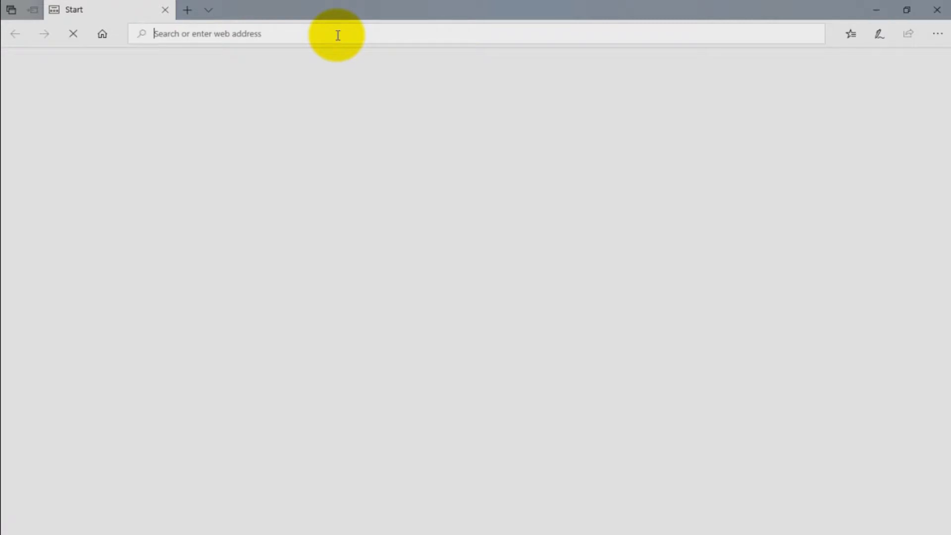
pyautogui.write('ww.')
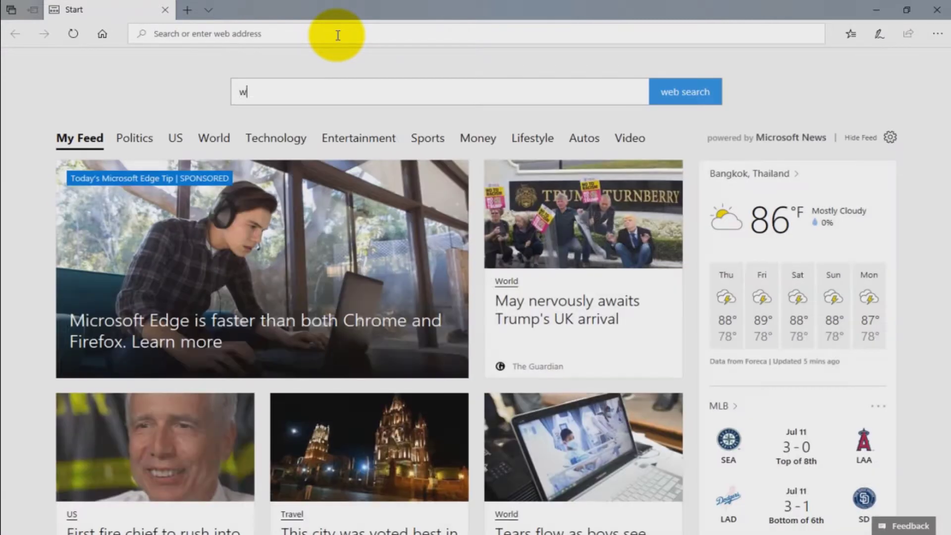
pyautogui.write('goo')
pyautogui.write('www.google.co')
pyautogui.press('Return')
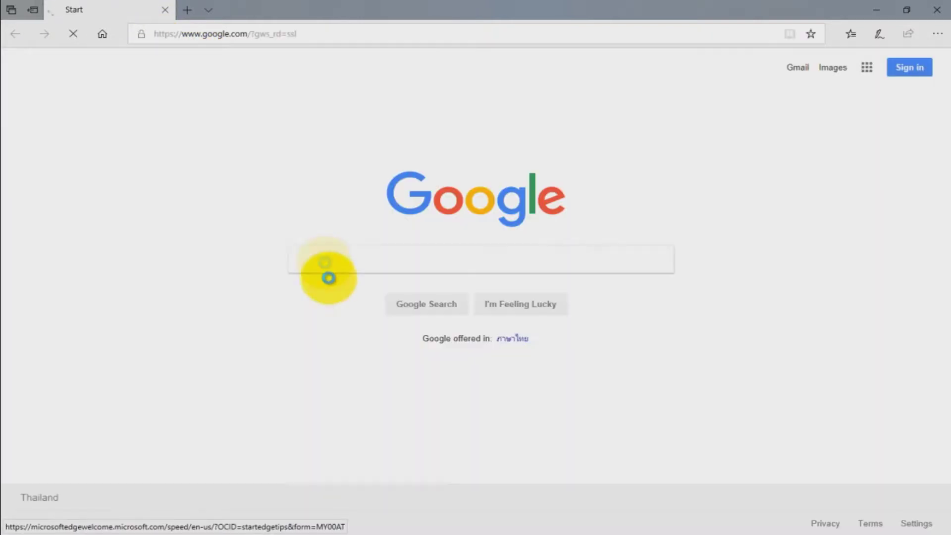
# Search Google for "minitool" and open the download center of the MiniTool Solutions website.
pyautogui.write('minitool')
pyautogui.press('Return')
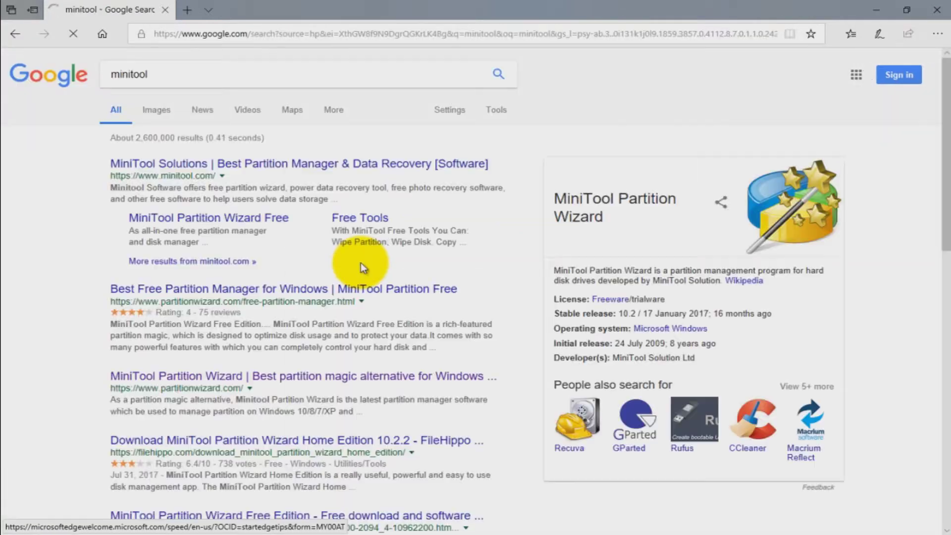
pyautogui.click(187, 165)
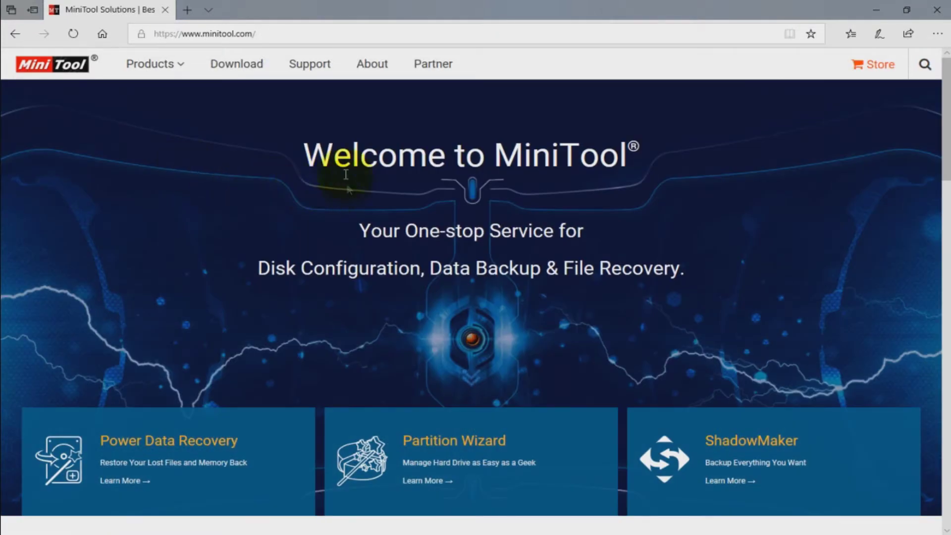
pyautogui.click(226, 68)
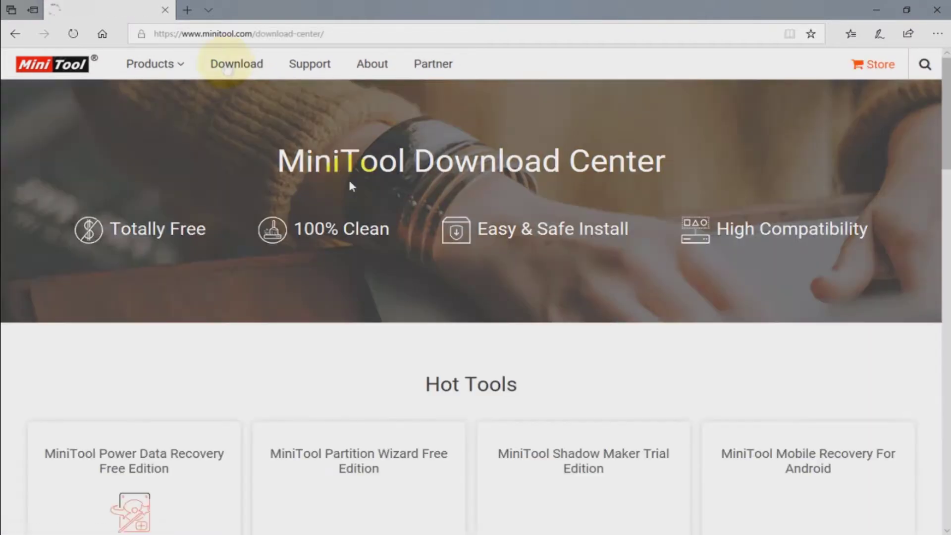
# Download MiniTool Partition Wizard Free Edition from Hot Tools and save the pw102-free.exe installer.
pyautogui.scroll(-2, 502, 289)
pyautogui.scroll(-4, 503, 293)
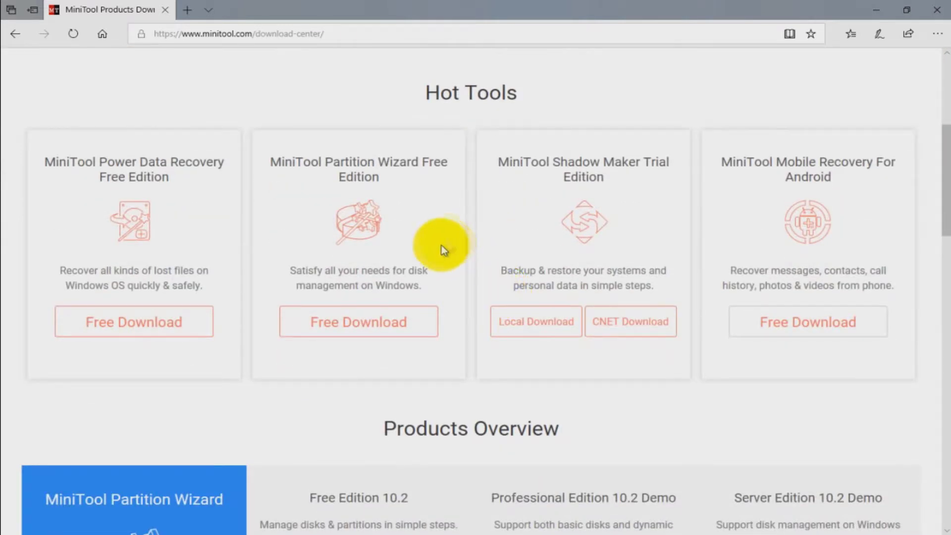
pyautogui.moveTo(271, 162); pyautogui.dragTo(449, 197)
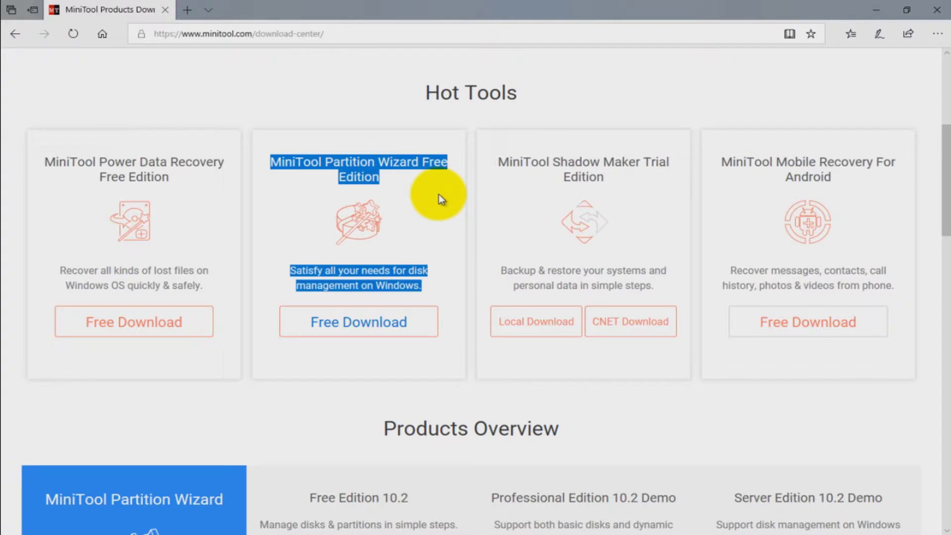
pyautogui.click(436, 203)
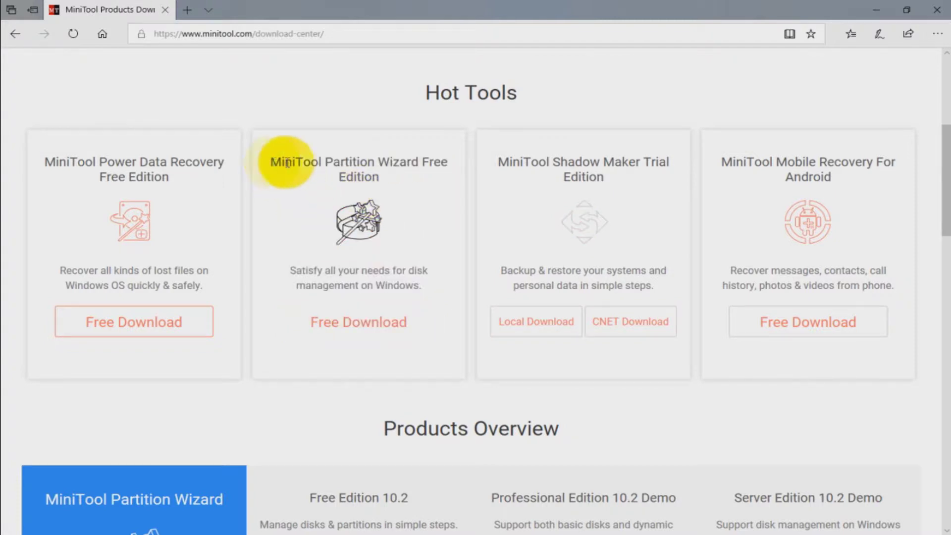
pyautogui.moveTo(271, 164); pyautogui.dragTo(436, 184)
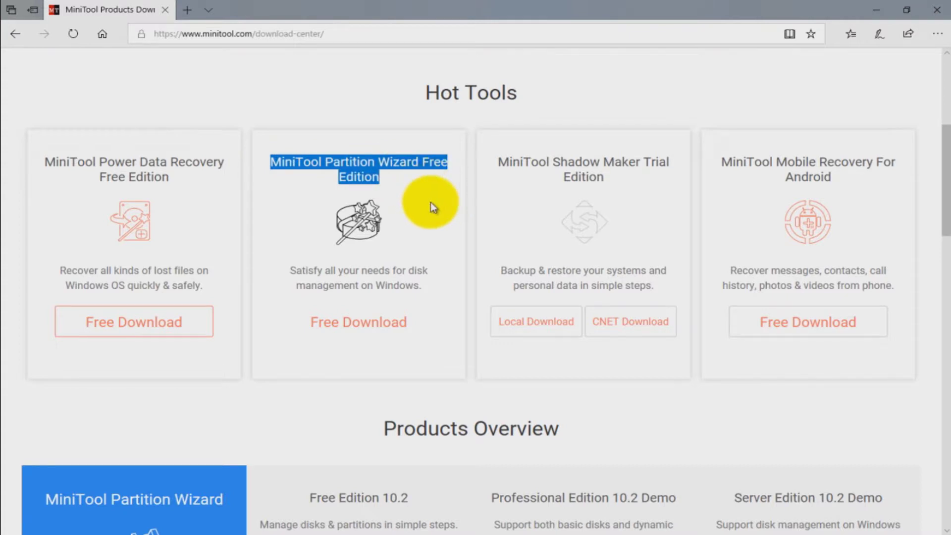
pyautogui.click(432, 207)
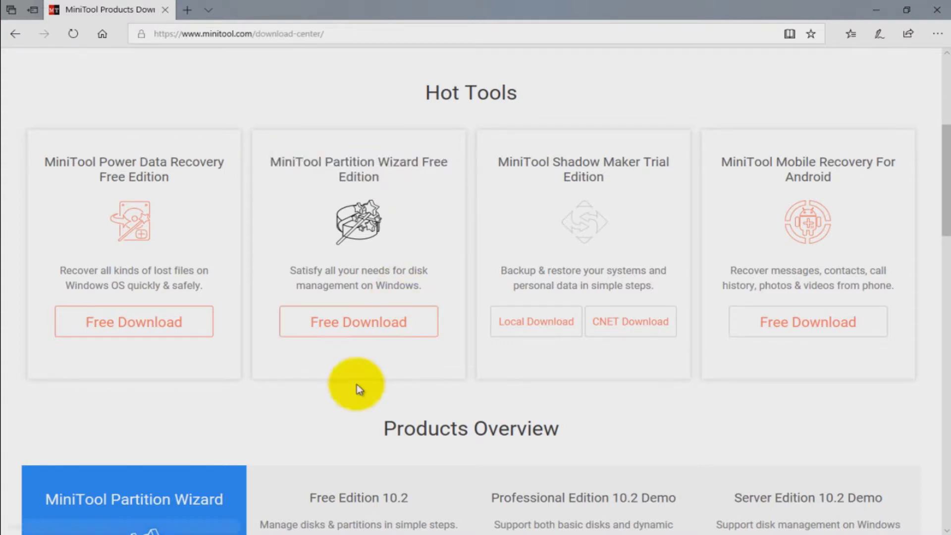
pyautogui.click(356, 327)
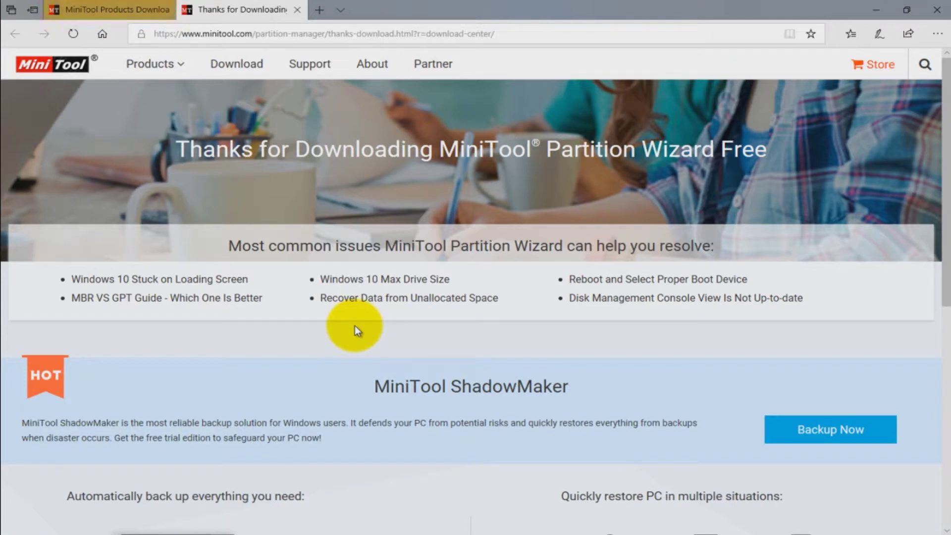
pyautogui.hotkey('ctrl', 'Tab')
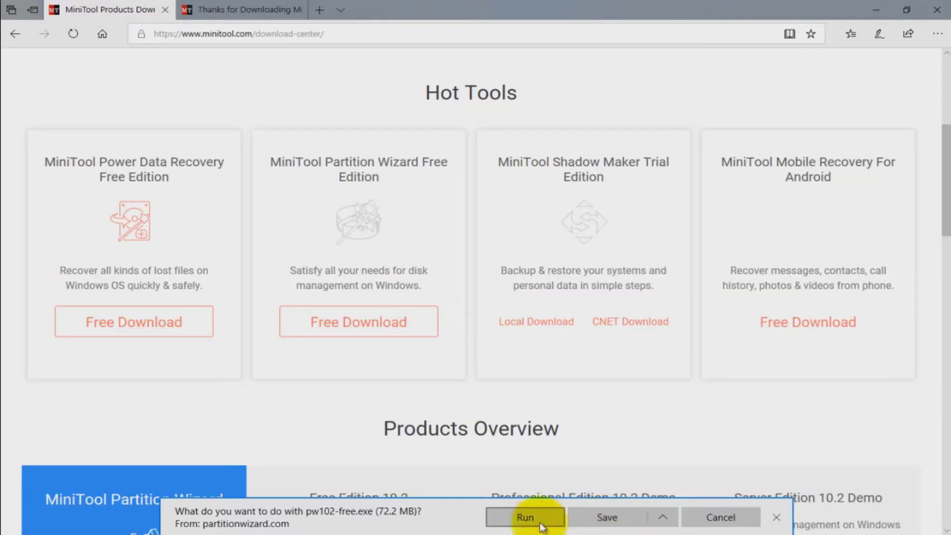
pyautogui.click(601, 521)
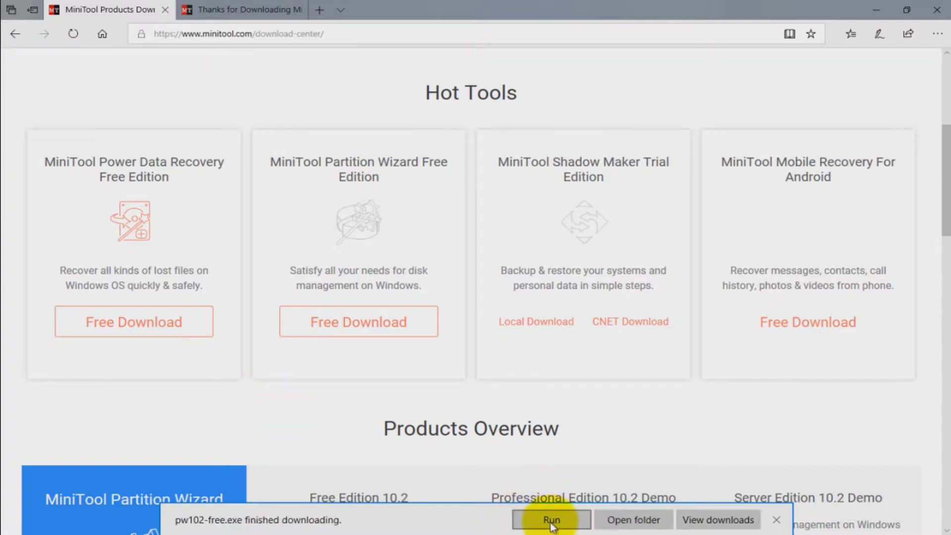
# Run the downloaded installer with English as the setup language and minimize the browser and This PC windows.
pyautogui.click(551, 521)
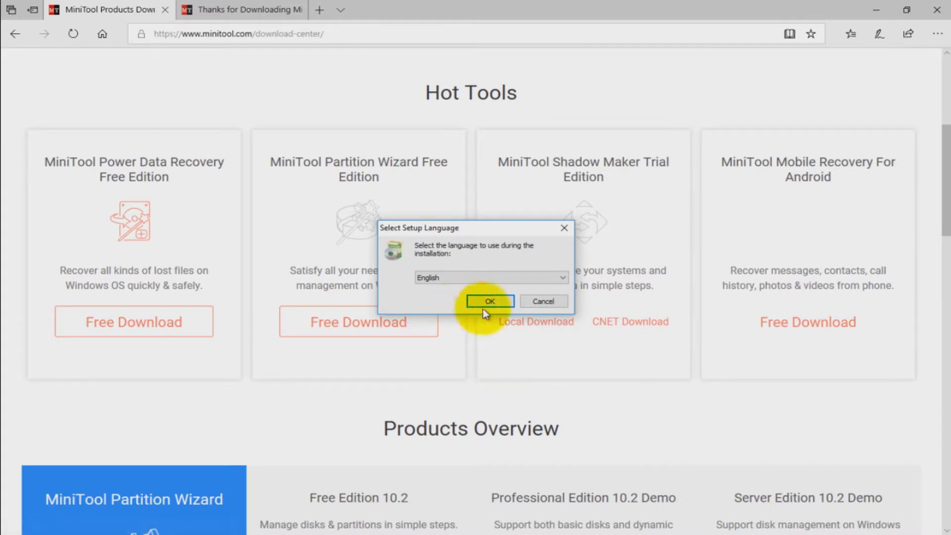
pyautogui.click(481, 278)
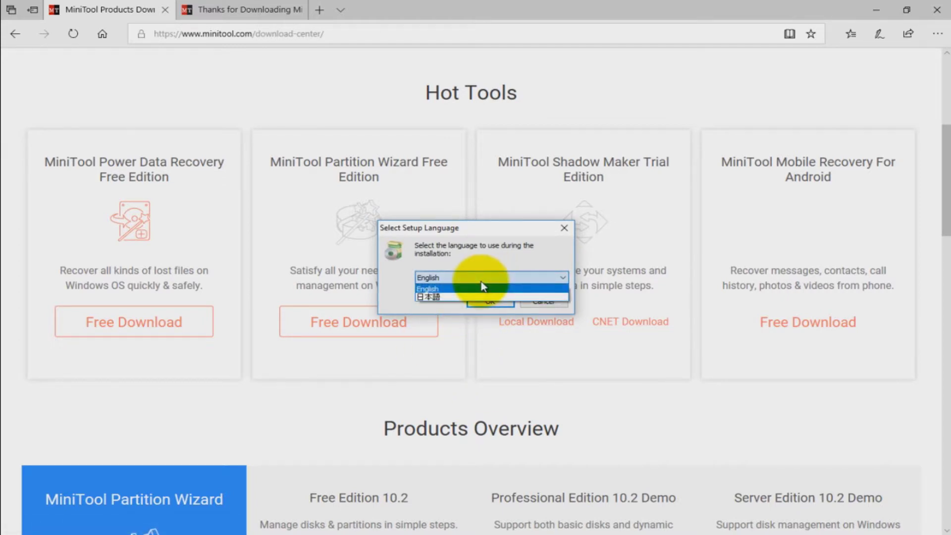
pyautogui.click(480, 282)
pyautogui.click(483, 301)
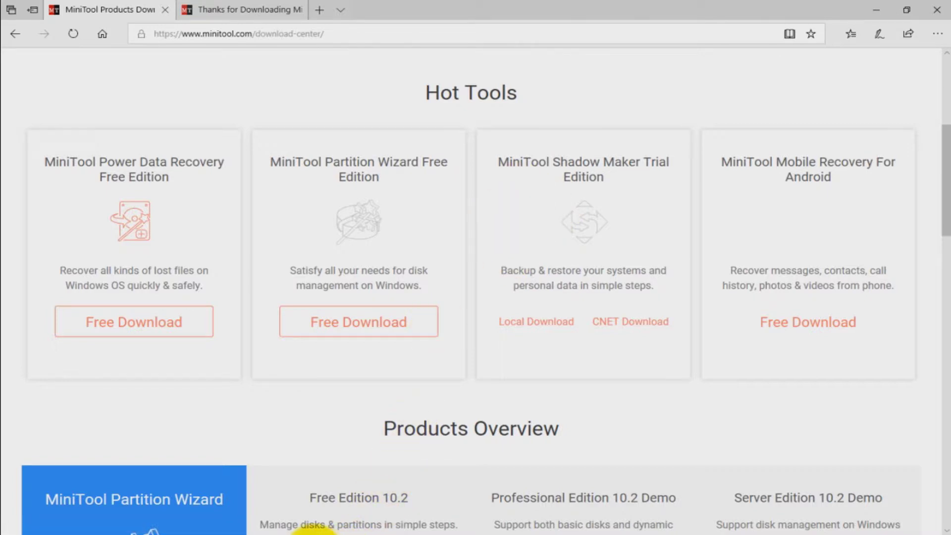
pyautogui.click(876, 15)
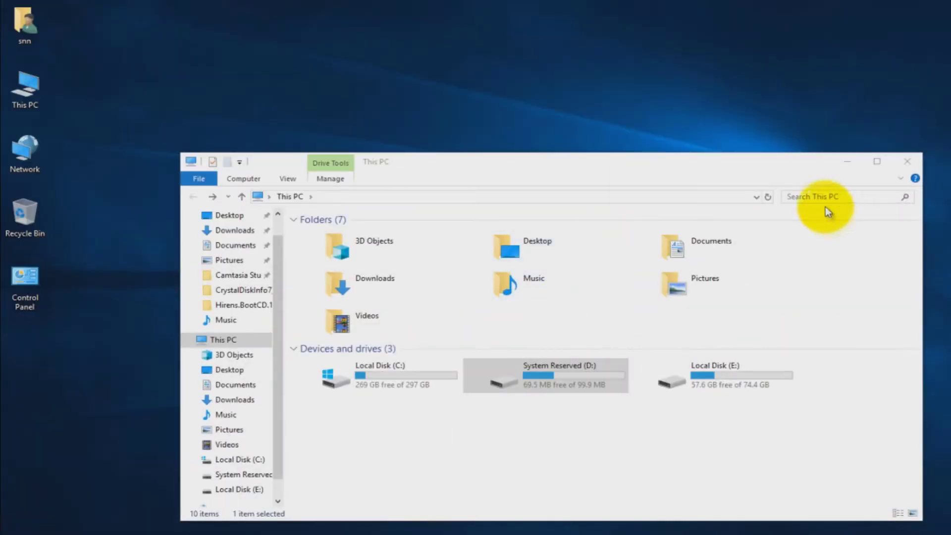
pyautogui.click(838, 161)
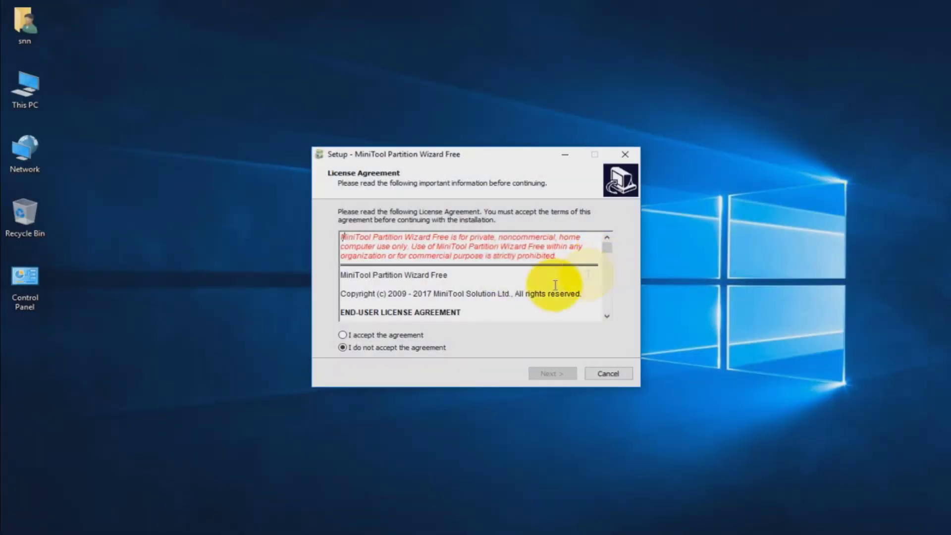
# Accept the license agreement and keep the default destination location, Start Menu folder and desktop shortcut option.
pyautogui.click(370, 335)
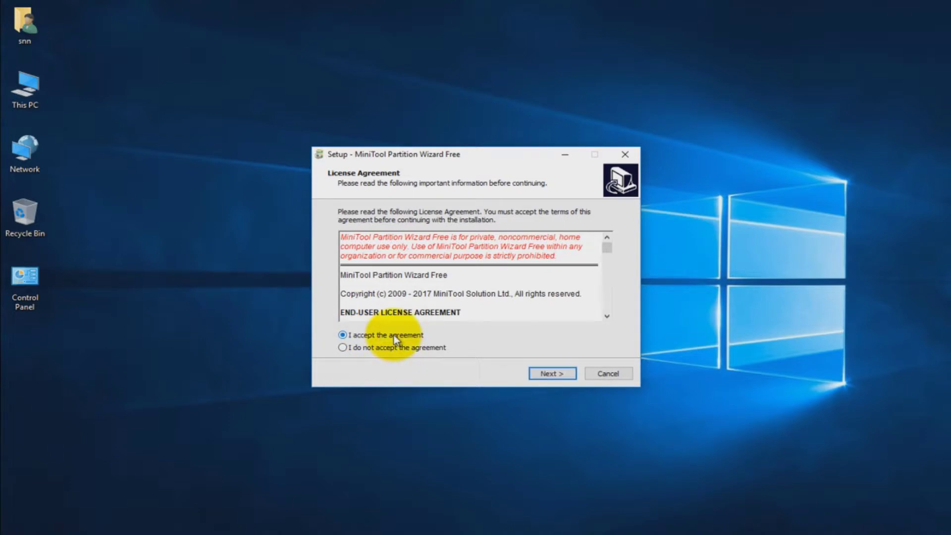
pyautogui.click(551, 374)
pyautogui.click(554, 373)
pyautogui.click(554, 374)
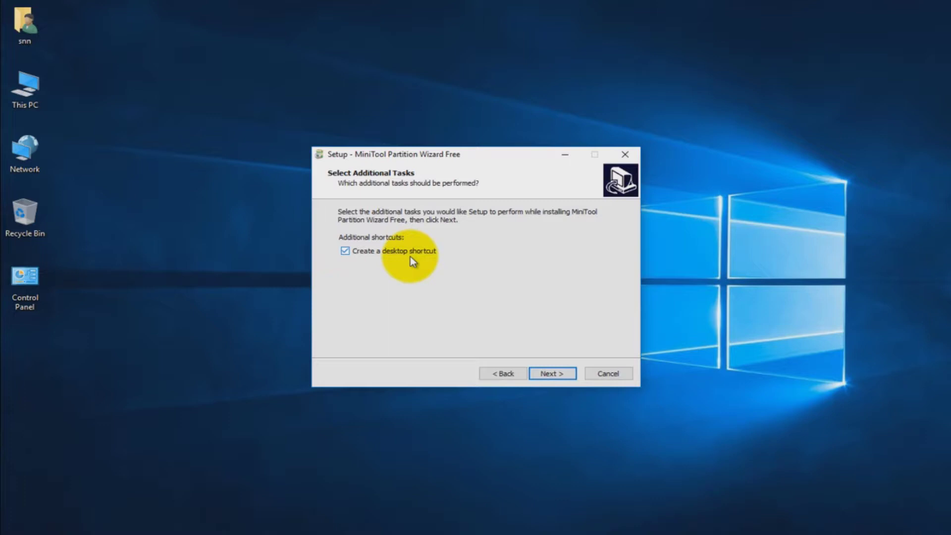
pyautogui.click(556, 377)
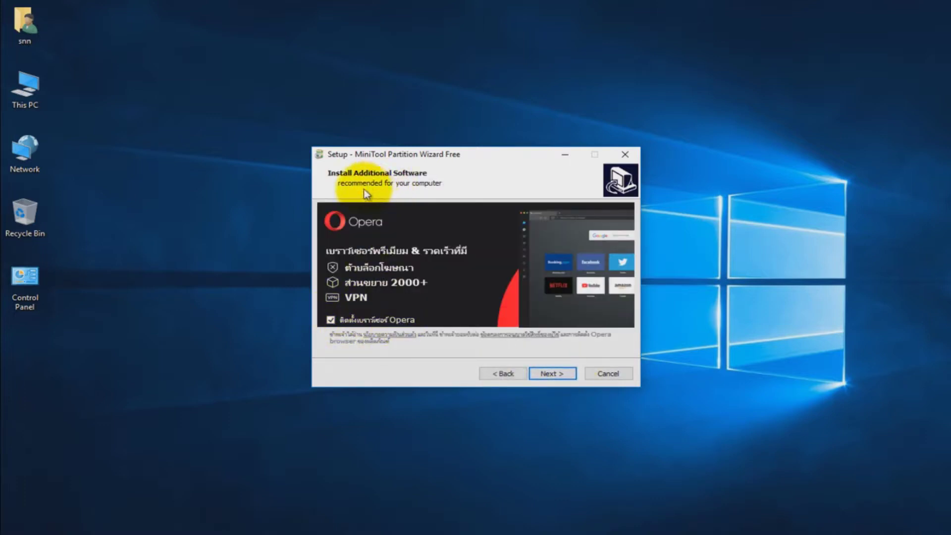
# Decline the additional Opera browser and install MiniTool Partition Wizard Free.
pyautogui.click(330, 320)
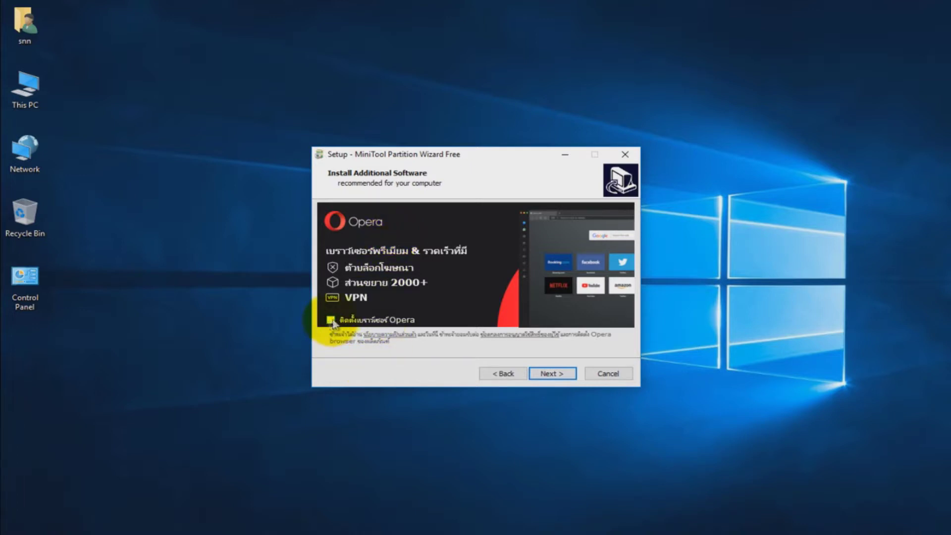
pyautogui.click(550, 374)
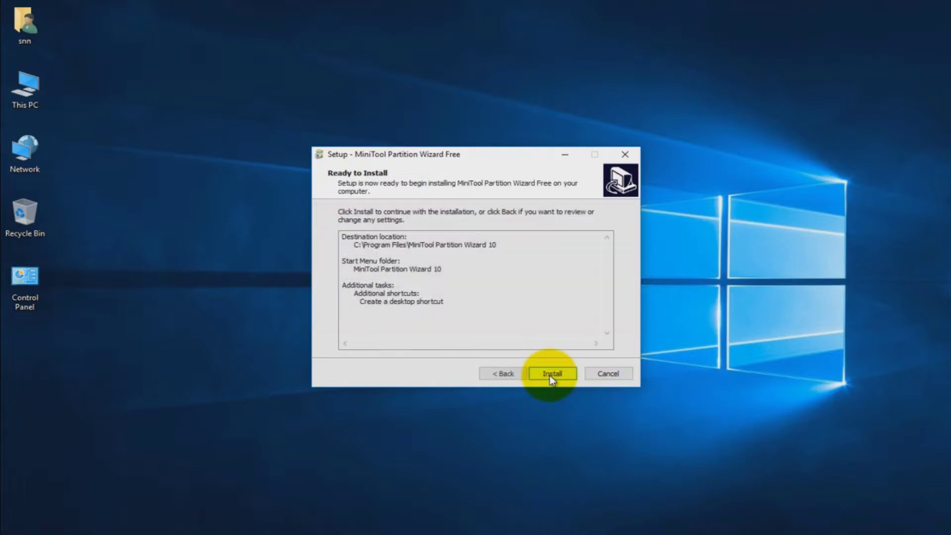
pyautogui.click(547, 377)
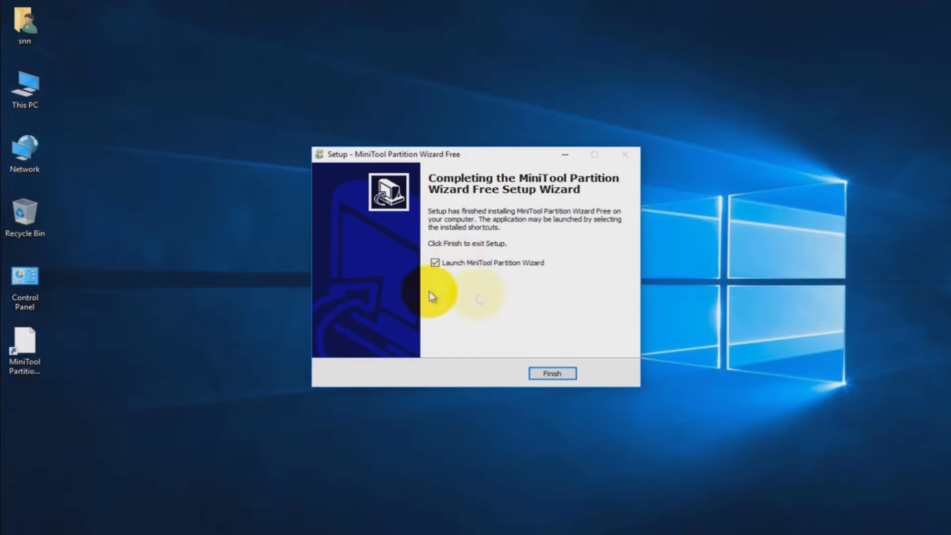
# Finish setup with MiniTool Partition Wizard launching, and choose Microsoft Edge as the app always used for its web page.
pyautogui.click(551, 374)
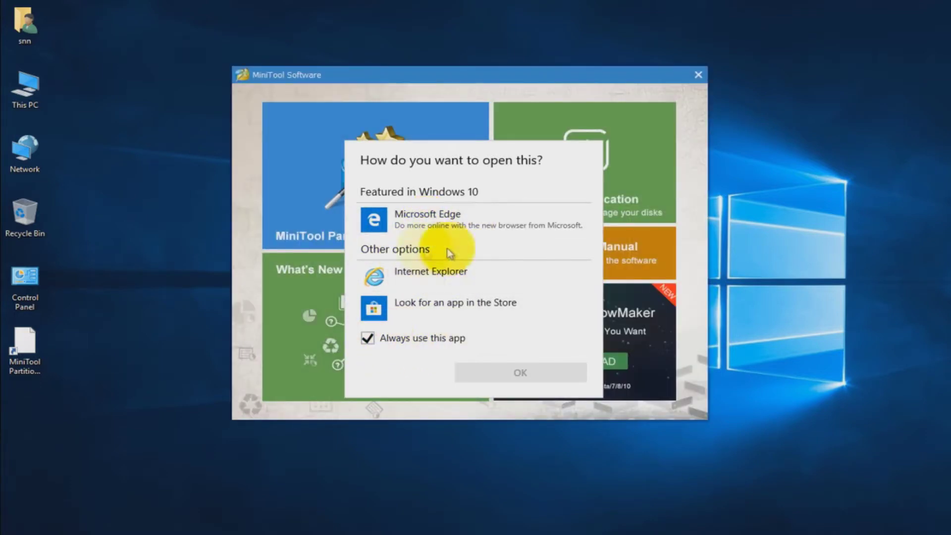
pyautogui.click(424, 216)
pyautogui.click(520, 374)
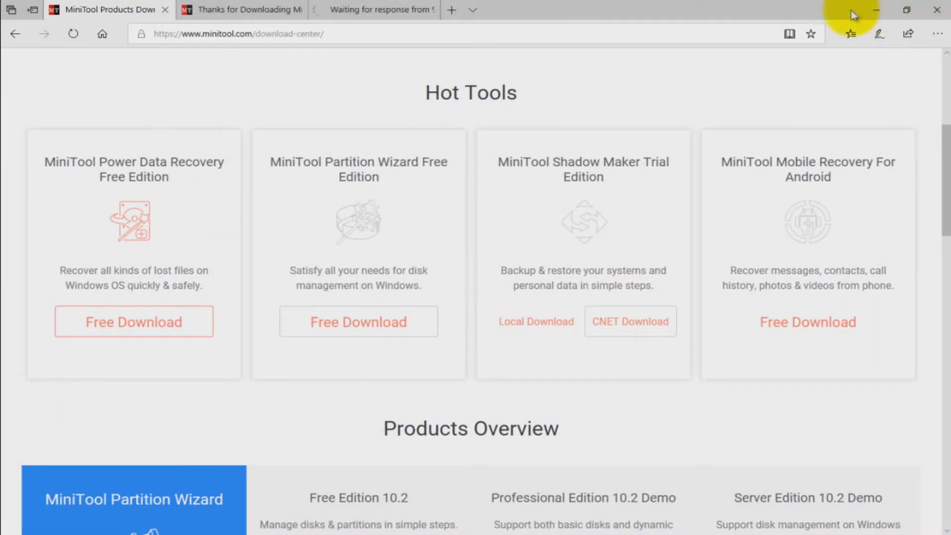
# Minimize the browser, open MiniTool Partition Wizard Free's main window maximized and select Disk 2 and Disk 1 for inspection.
pyautogui.click(875, 11)
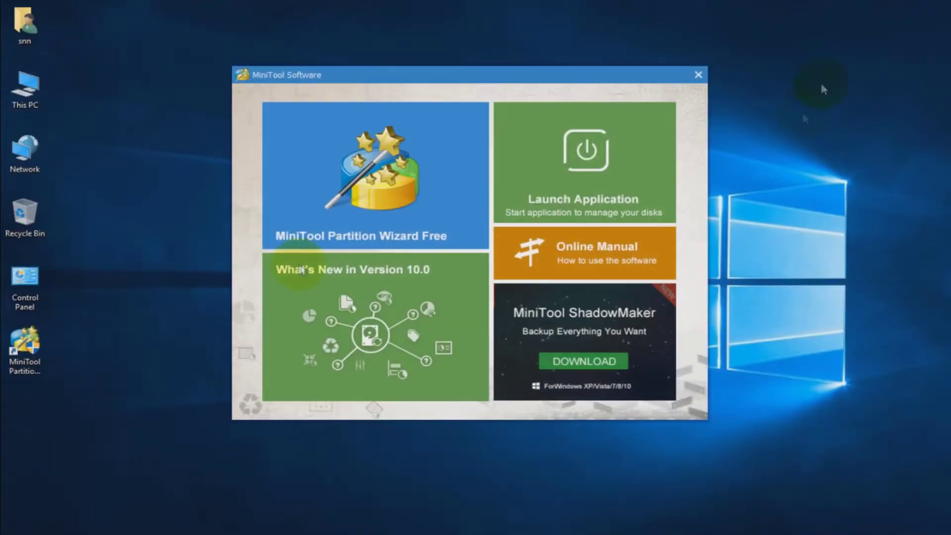
pyautogui.click(367, 185)
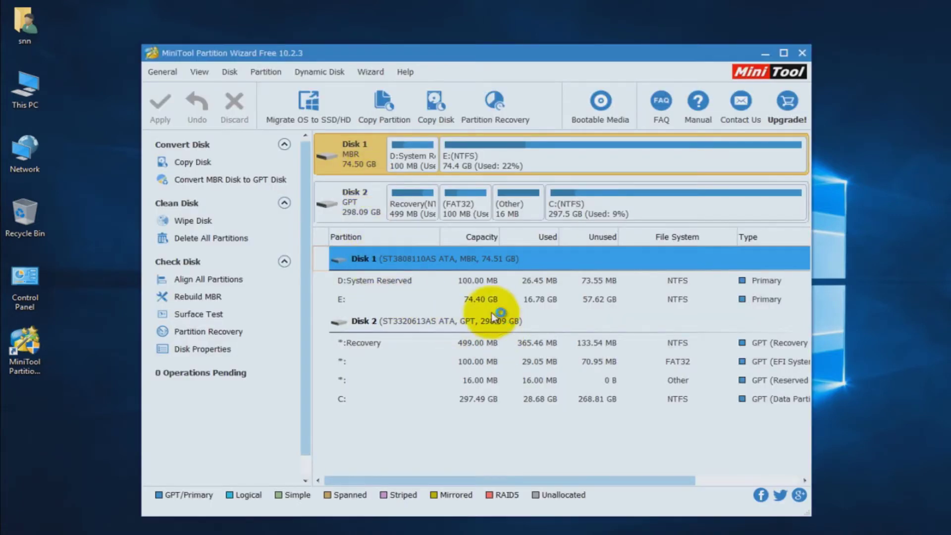
pyautogui.click(783, 54)
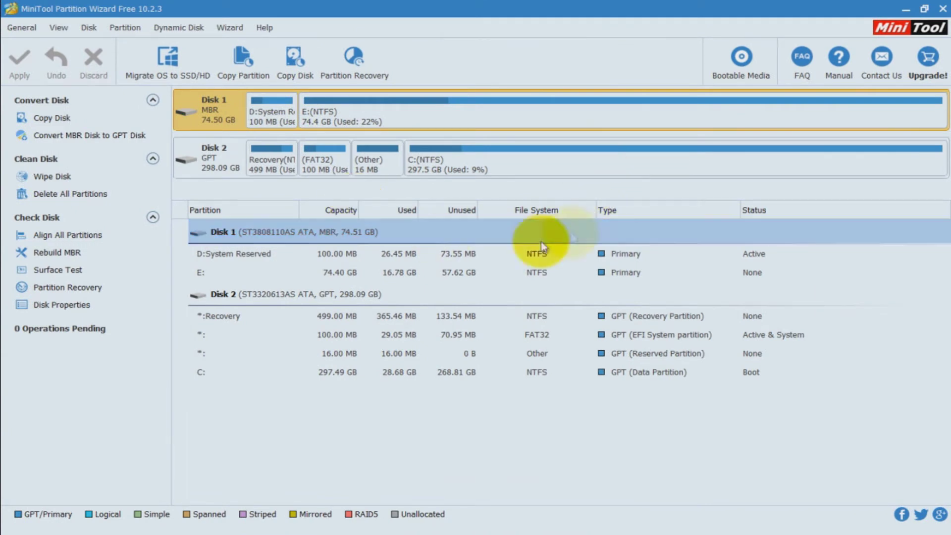
pyautogui.click(214, 157)
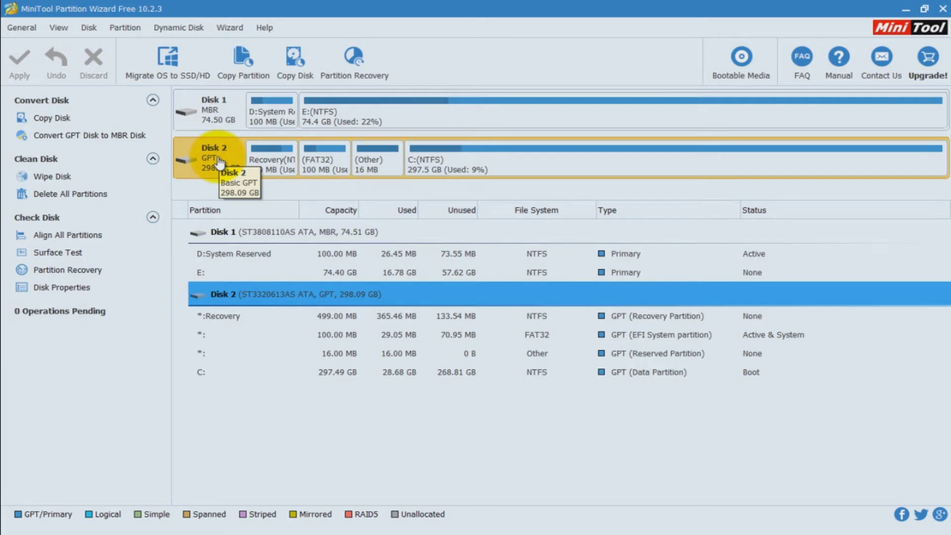
pyautogui.click(218, 103)
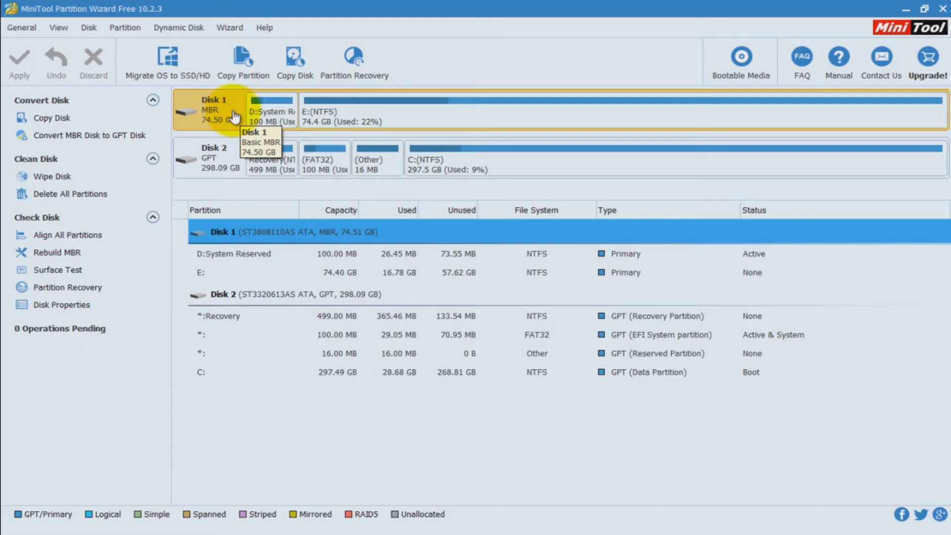
# Close Partition Wizard and reopen its main window from the desktop shortcut.
pyautogui.click(942, 8)
pyautogui.click(381, 297)
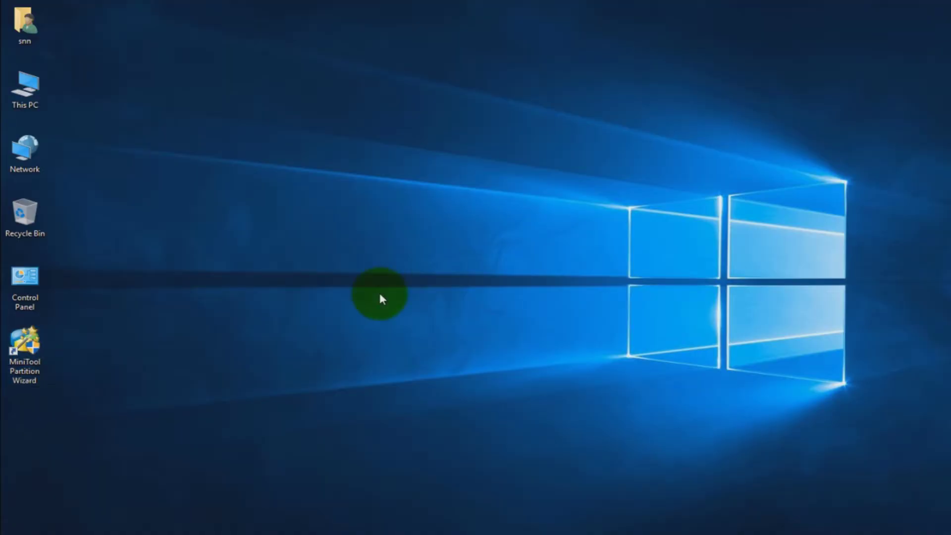
pyautogui.click(22, 351)
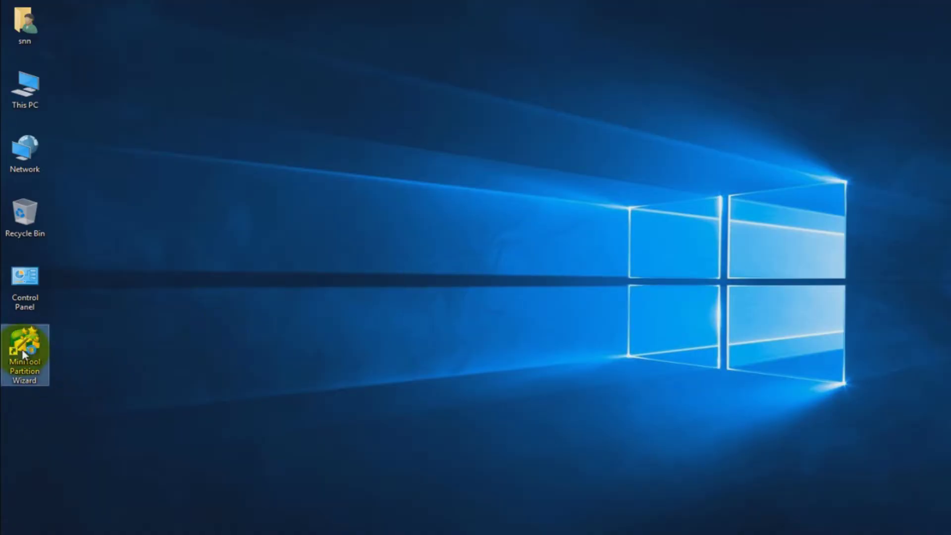
pyautogui.doubleClick(22, 353)
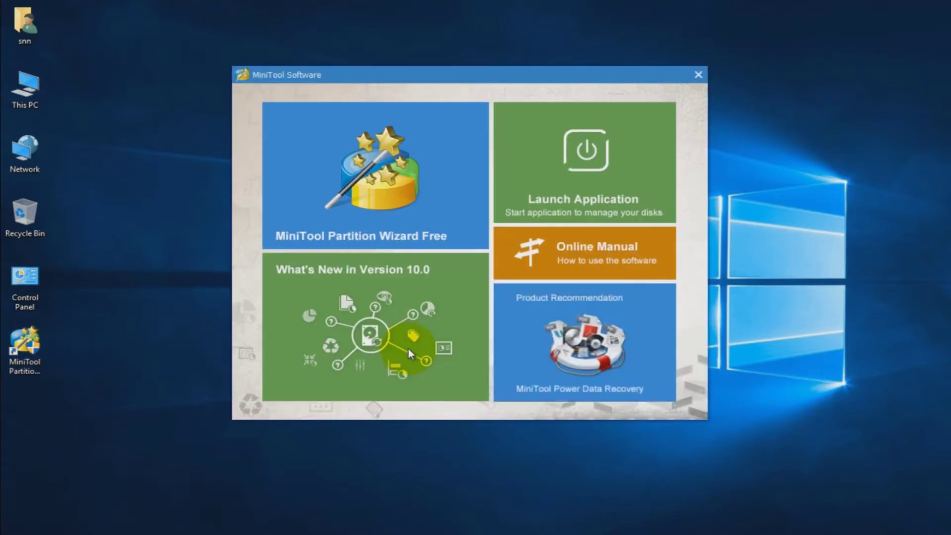
pyautogui.click(374, 203)
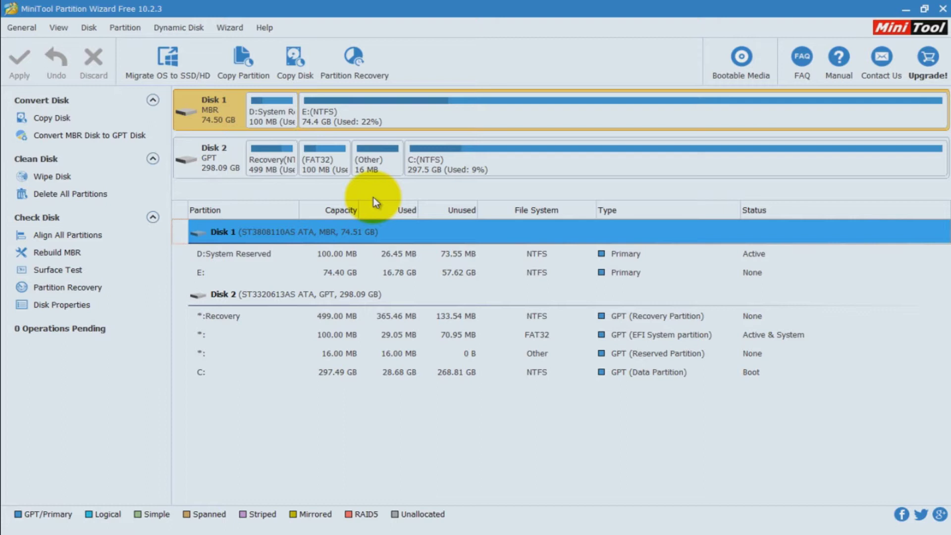
# Compare Disk 2 and Disk 1 in the disk map to identify which one holds the System Reserved (D:) partition.
pyautogui.click(212, 157)
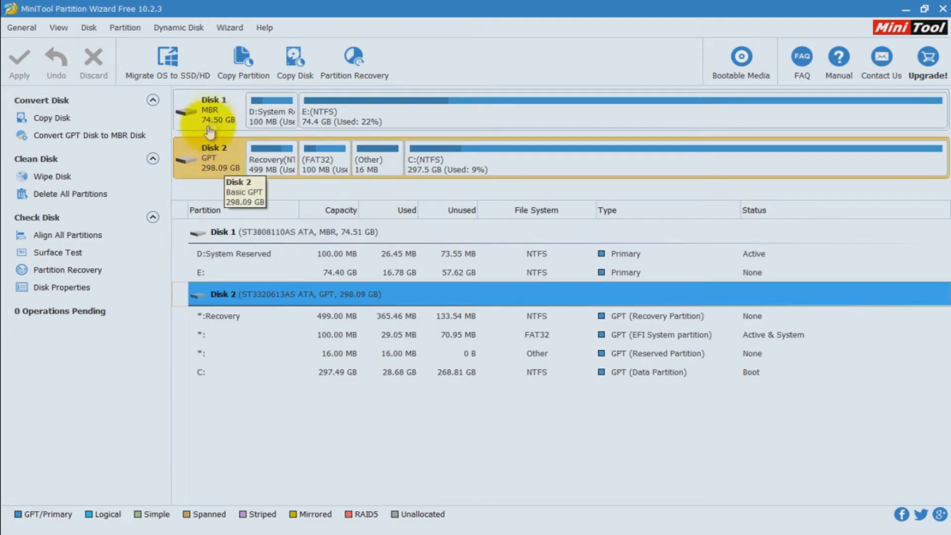
pyautogui.click(211, 109)
pyautogui.click(212, 157)
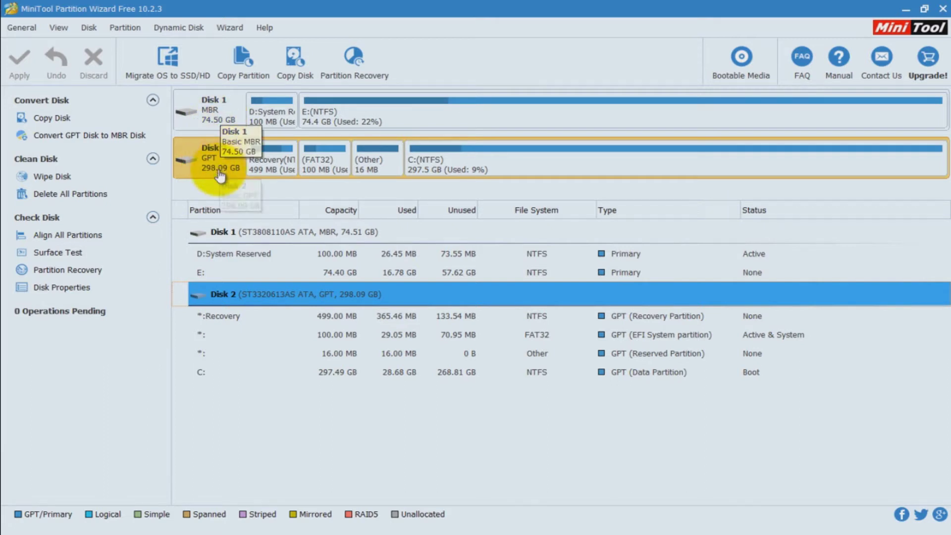
pyautogui.click(217, 112)
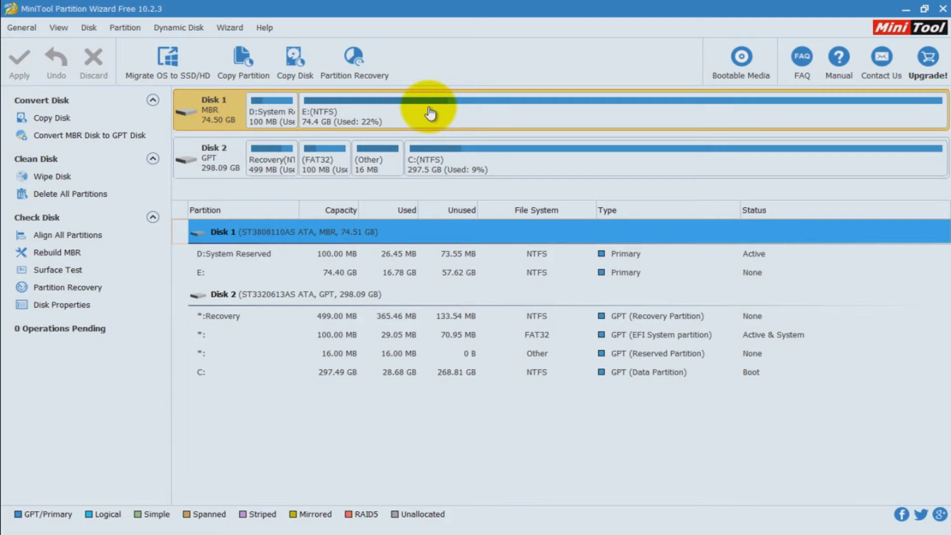
# Examine the operations available for the E: and D: System Reserved partitions on Disk 1, including Wipe Partition.
pyautogui.rightClick(388, 110)
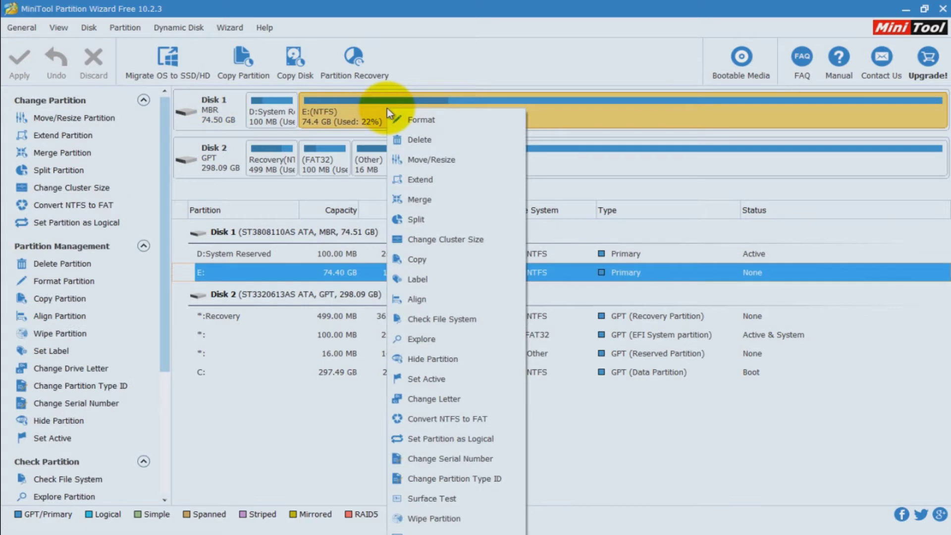
pyautogui.click(202, 117)
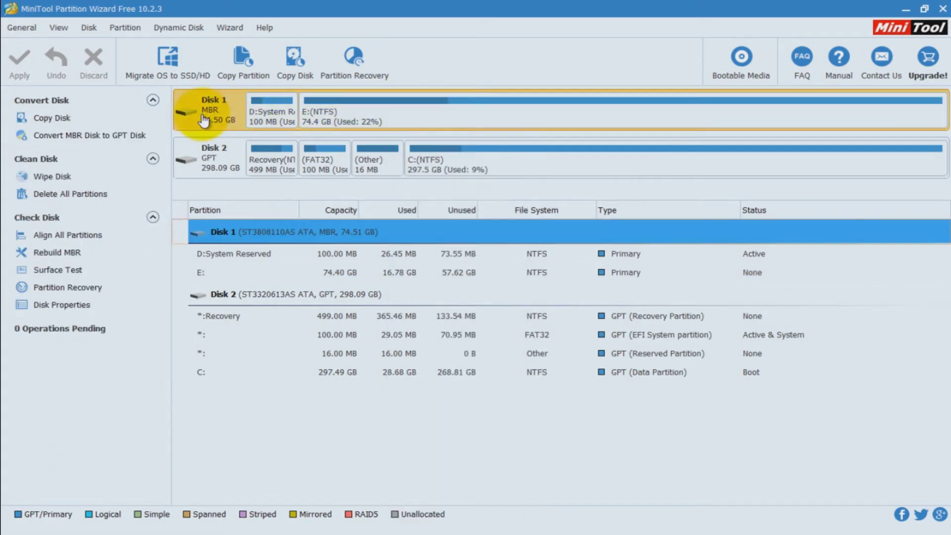
pyautogui.click(252, 100)
pyautogui.click(347, 100)
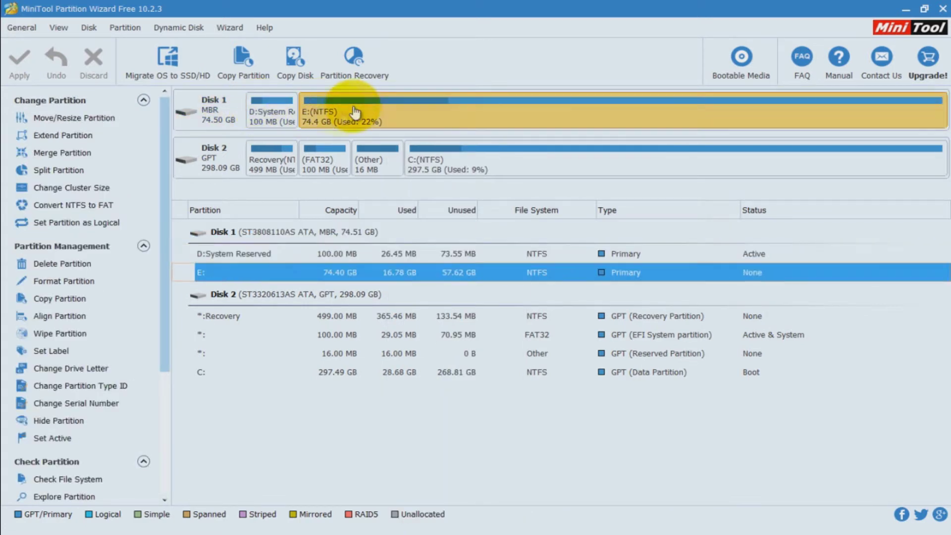
pyautogui.click(257, 110)
pyautogui.rightClick(257, 110)
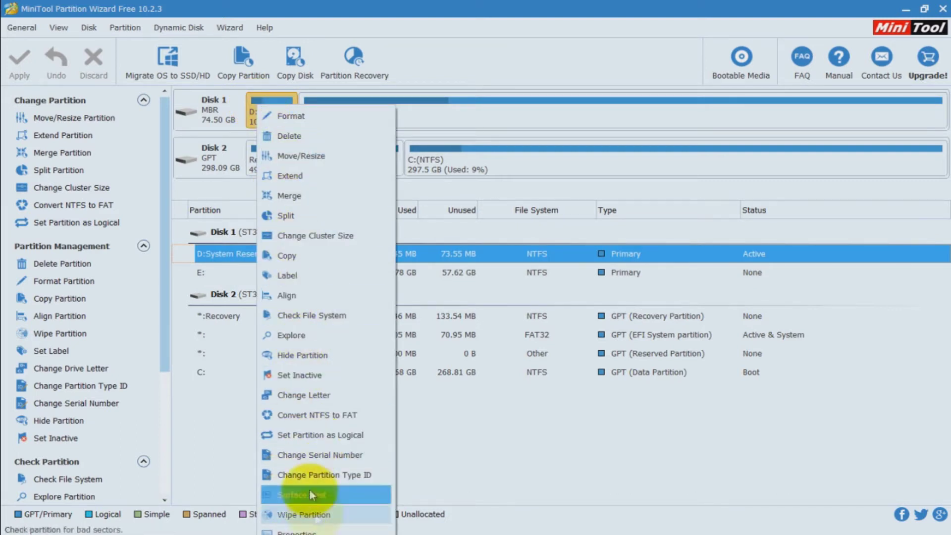
pyautogui.click(489, 108)
pyautogui.rightClick(489, 108)
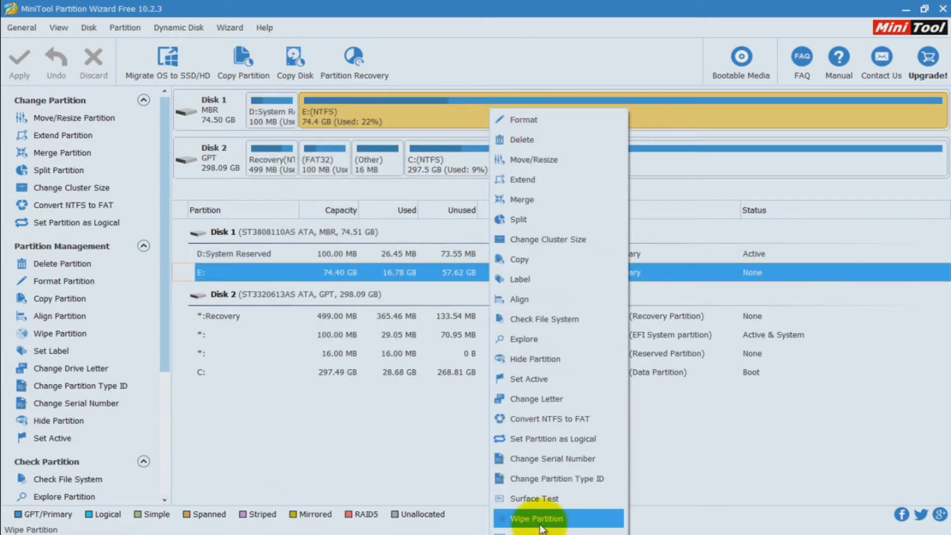
pyautogui.click(415, 109)
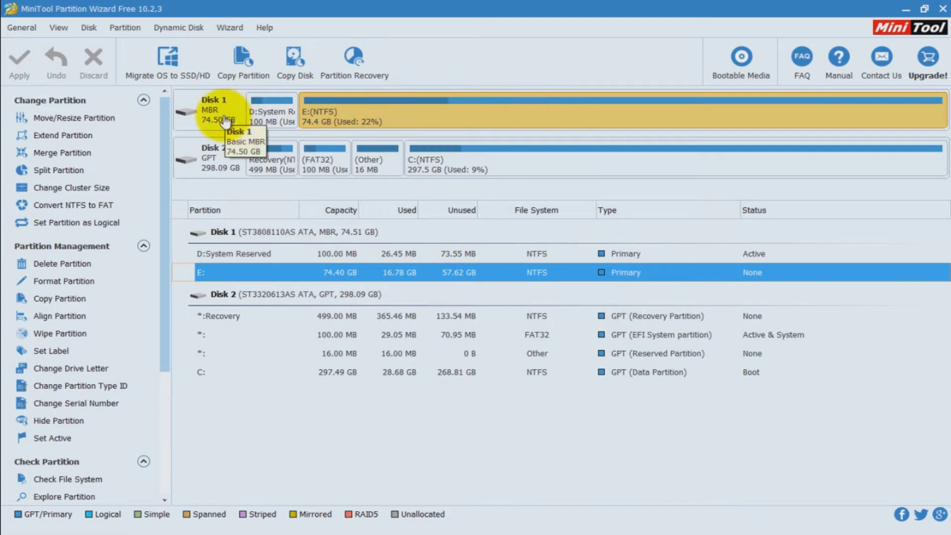
# Queue a wipe of the whole Disk 1 using the Fill Sectors with Zero (Quick) method.
pyautogui.click(207, 108)
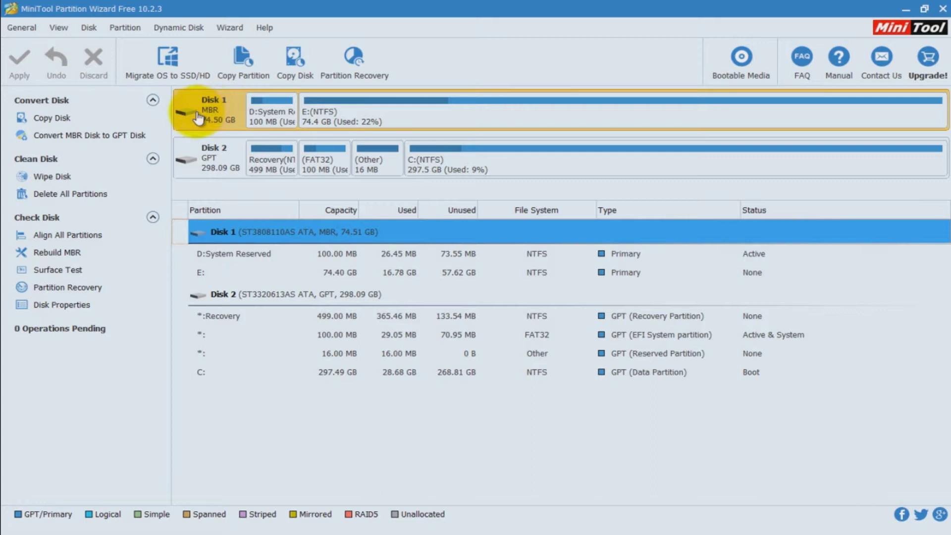
pyautogui.rightClick(201, 110)
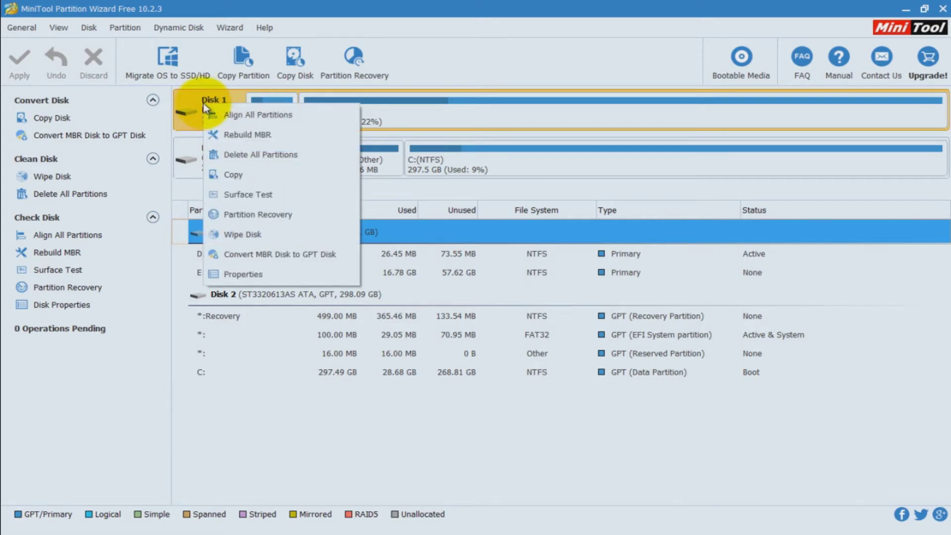
pyautogui.click(271, 238)
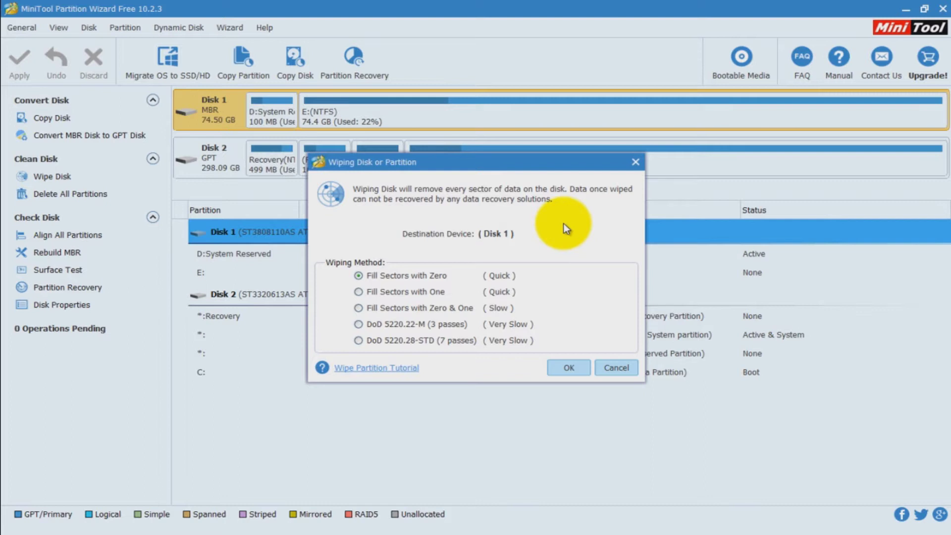
pyautogui.click(397, 293)
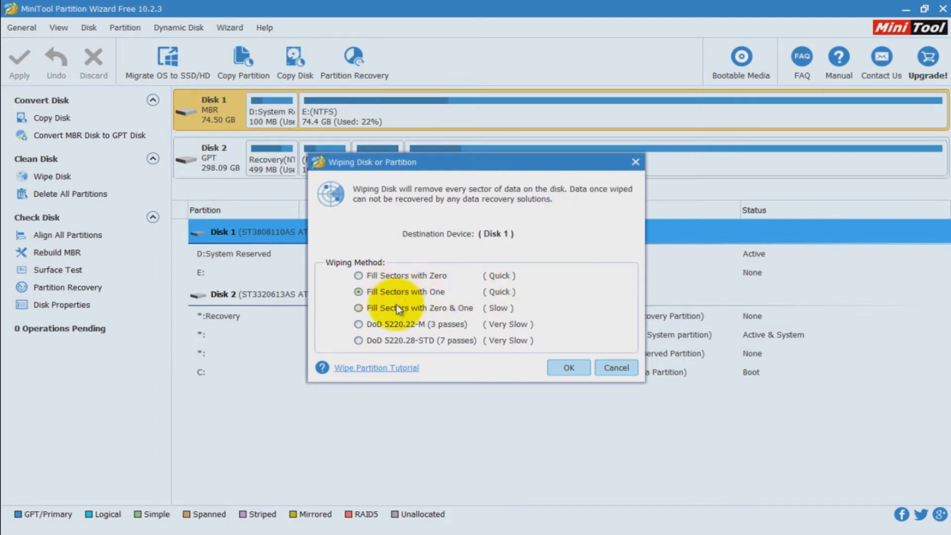
pyautogui.click(394, 342)
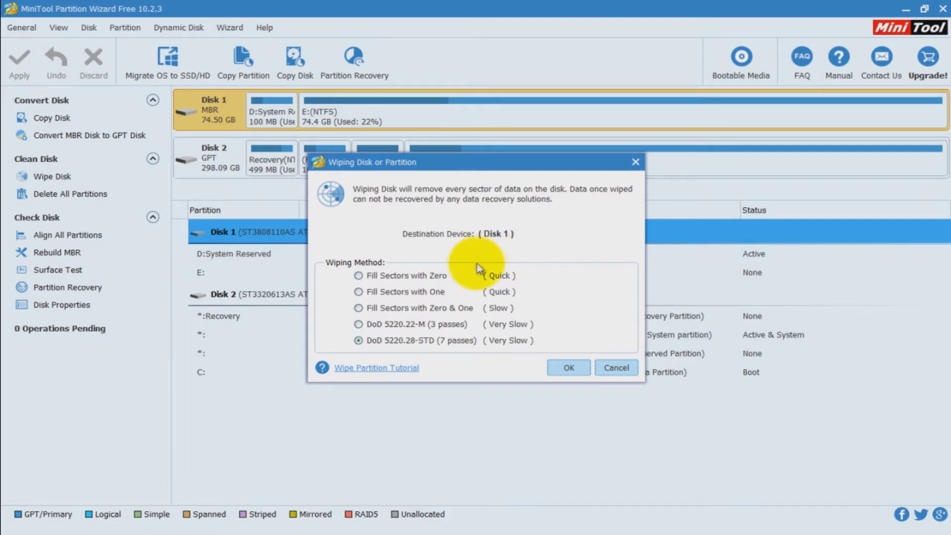
pyautogui.click(404, 276)
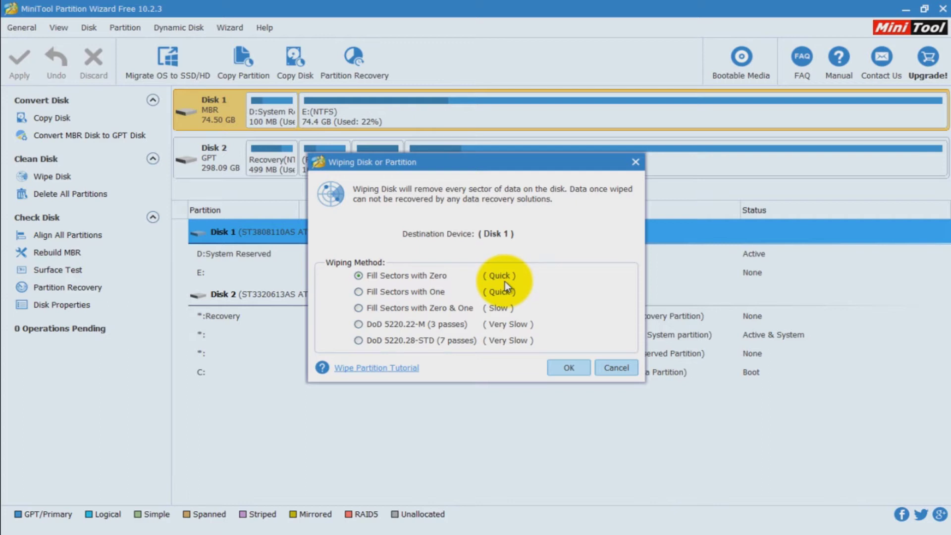
pyautogui.click(568, 369)
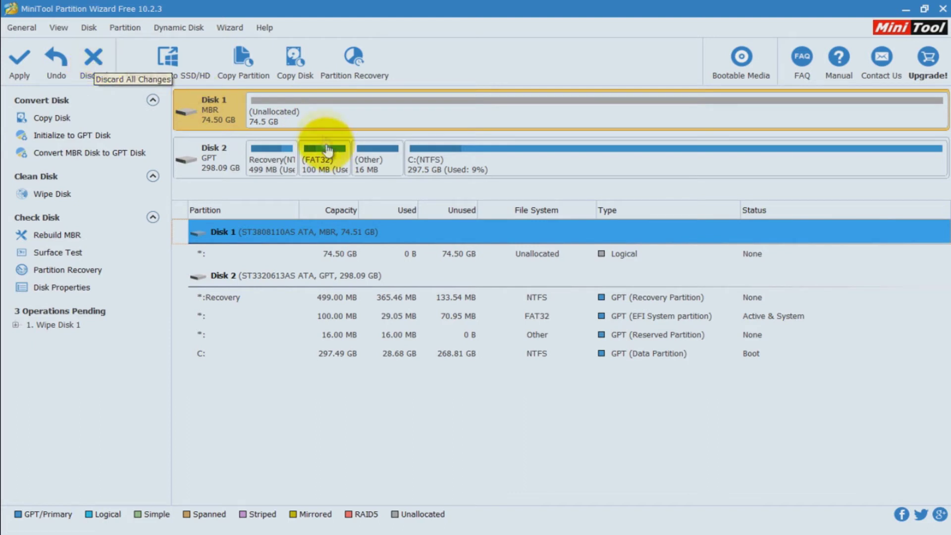
# Apply the pending wipe operations on Disk 1 and close the completion message.
pyautogui.click(19, 67)
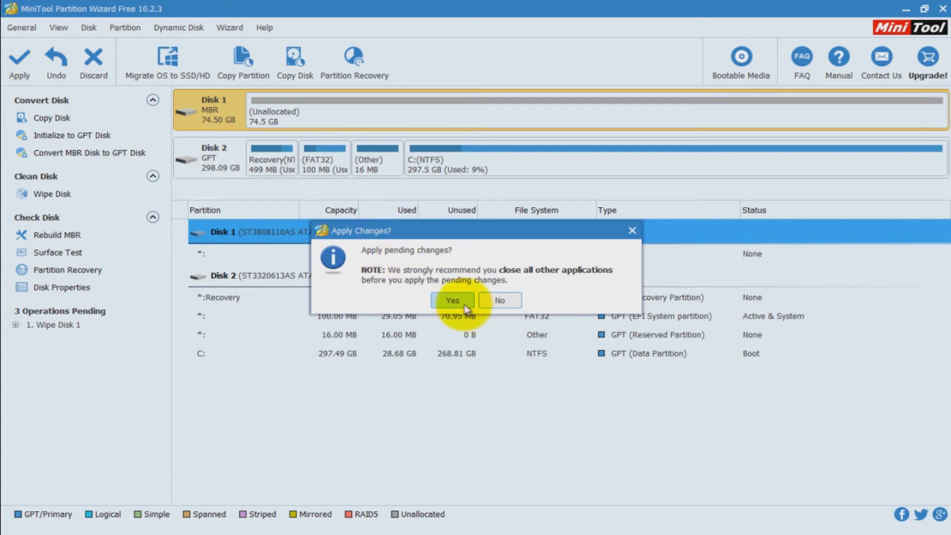
pyautogui.click(452, 300)
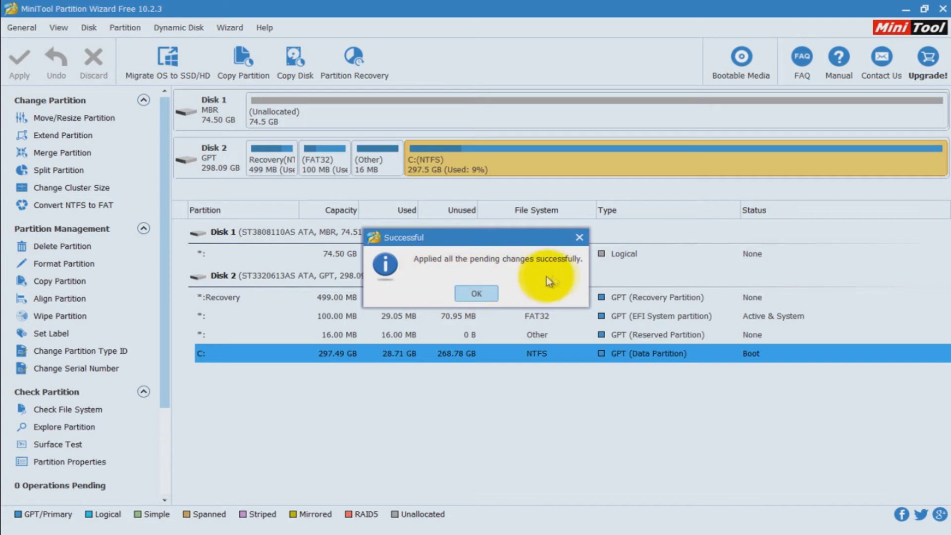
pyautogui.click(476, 294)
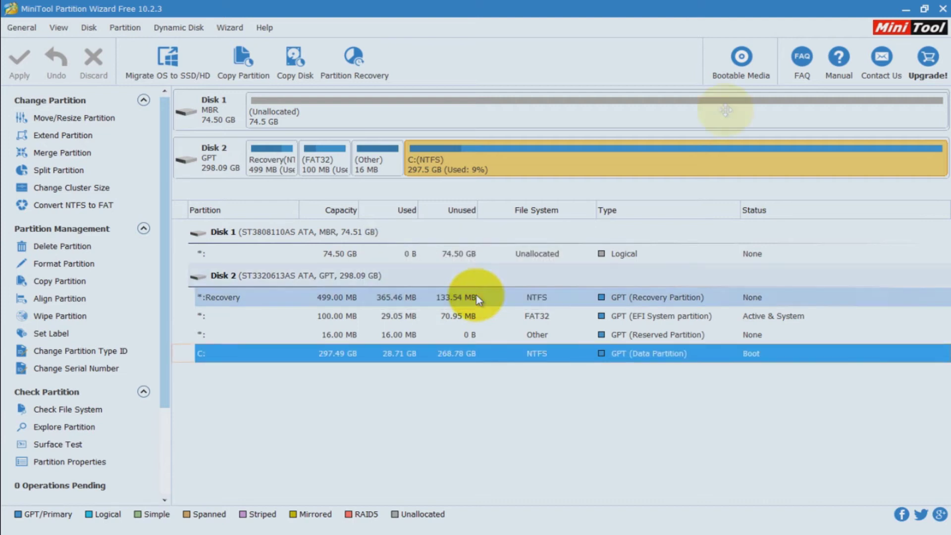
# Close Partition Wizard and open This PC maximized to check which drives are listed.
pyautogui.click(945, 9)
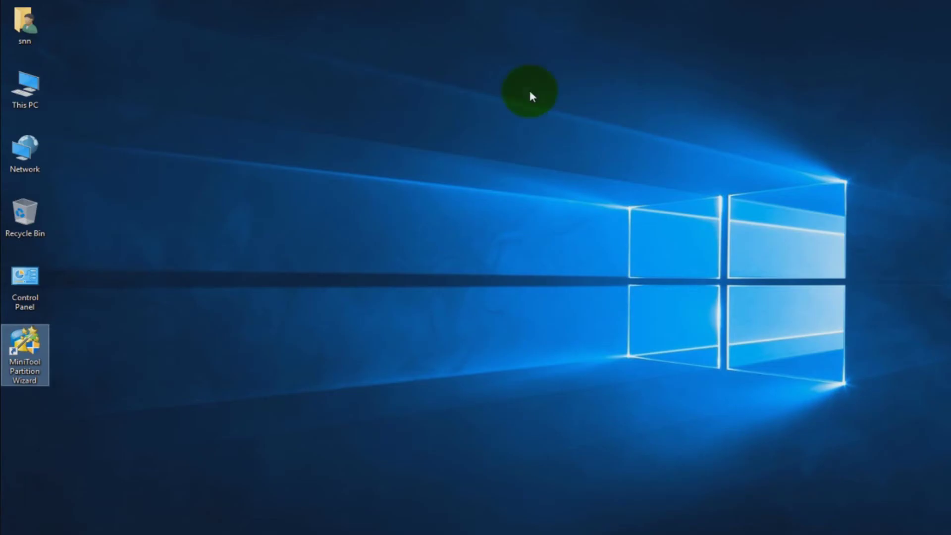
pyautogui.doubleClick(29, 103)
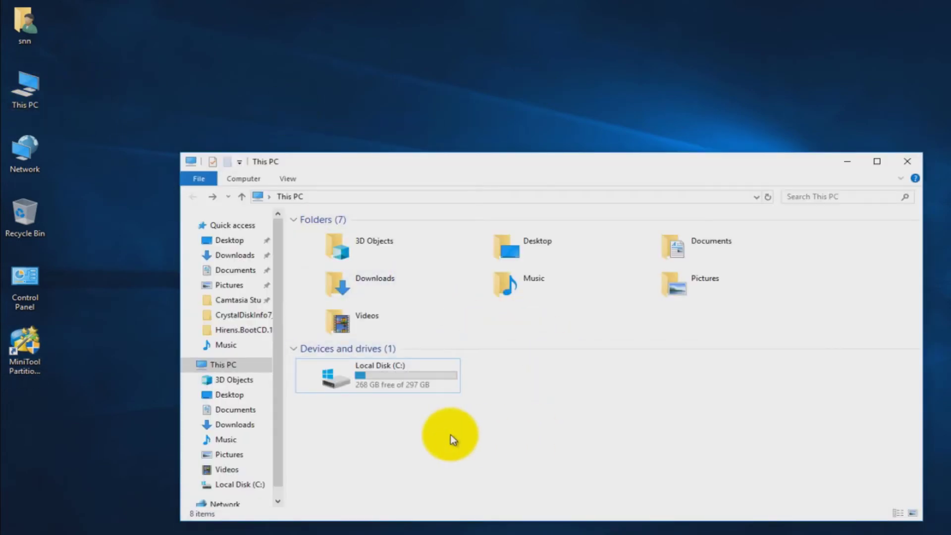
pyautogui.click(877, 161)
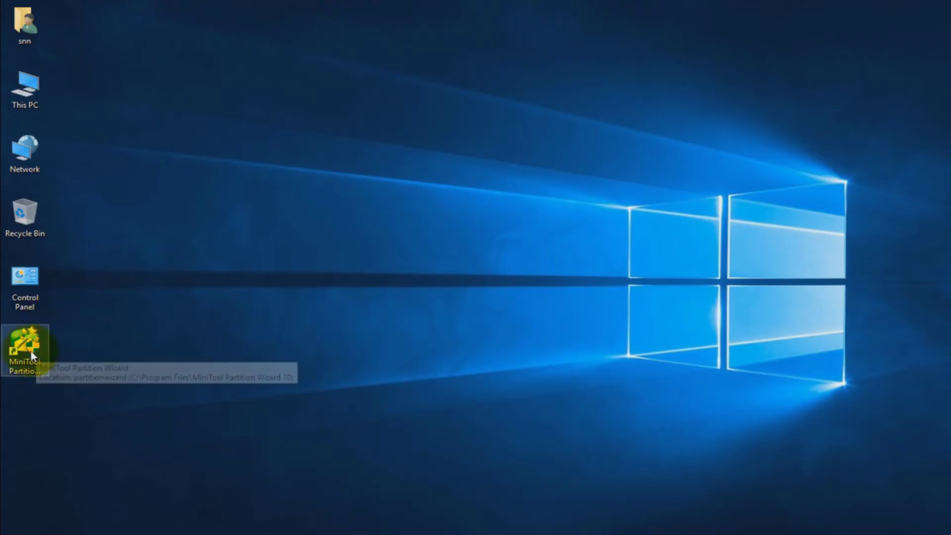
# Launch MiniTool Partition Wizard and queue a 74.50 GB primary NTFS partition with drive letter D: on Disk 1's unallocated space.
pyautogui.doubleClick(29, 351)
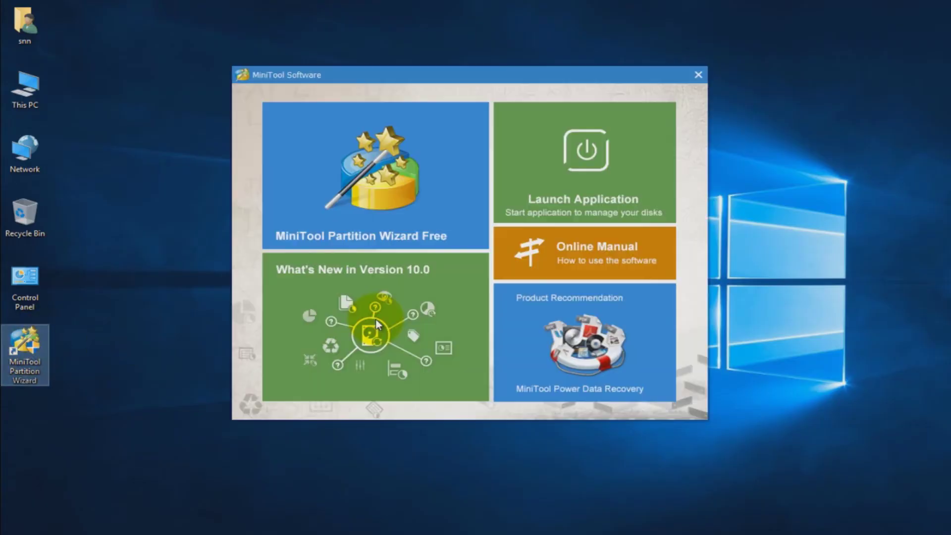
pyautogui.click(310, 210)
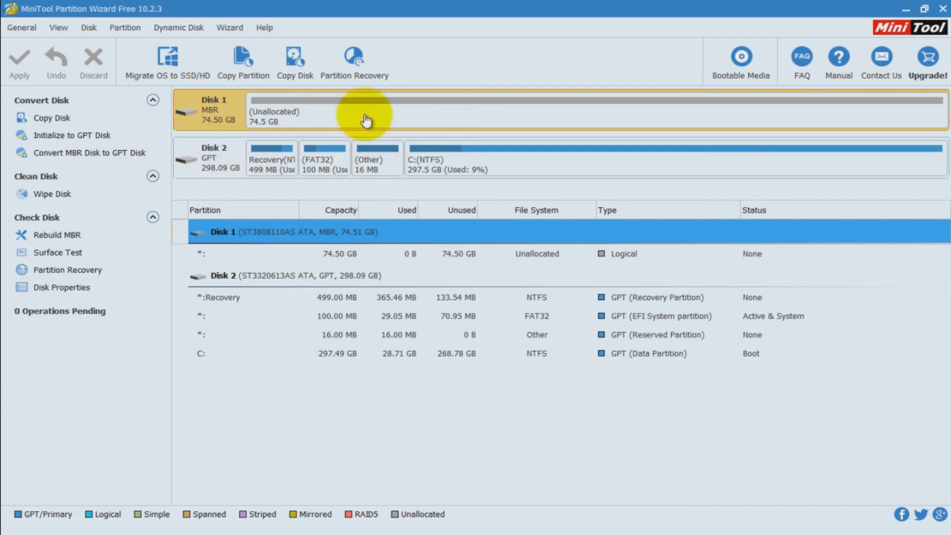
pyautogui.rightClick(332, 106)
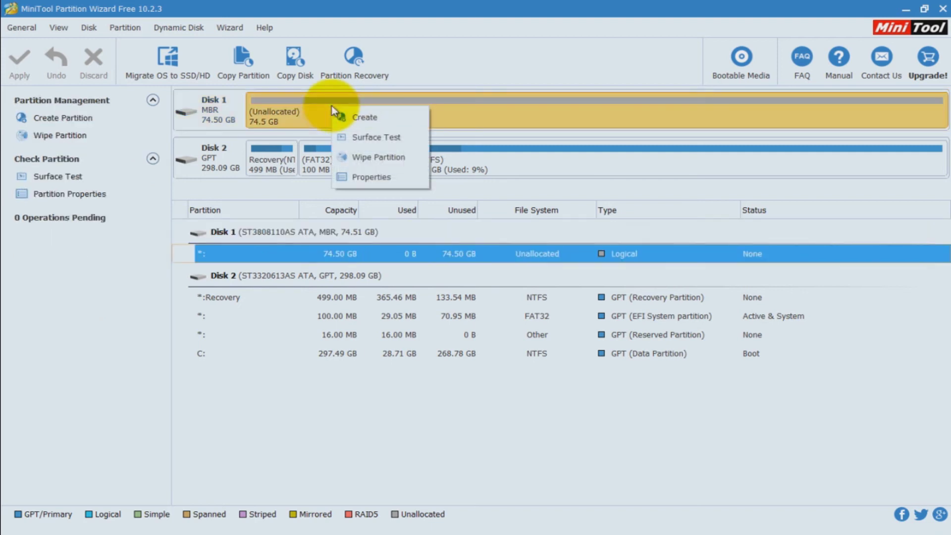
pyautogui.click(386, 121)
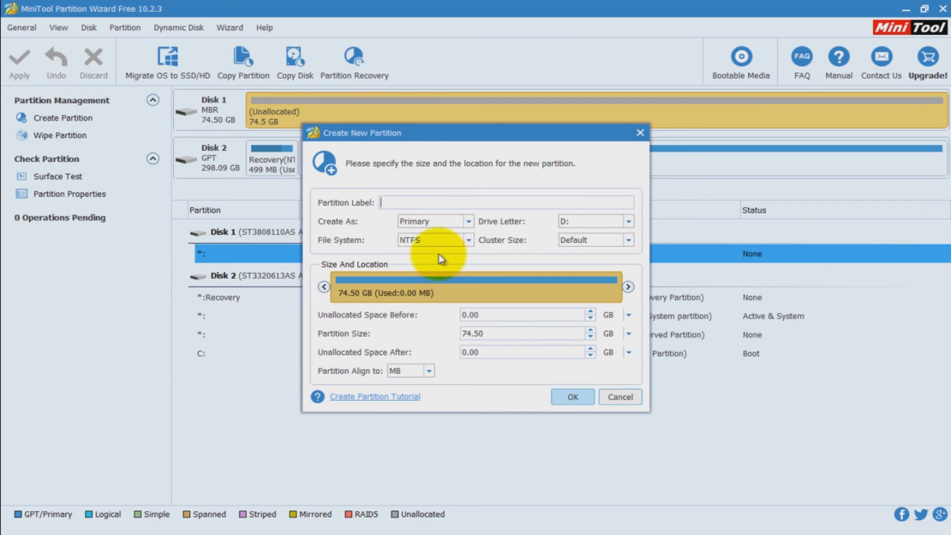
pyautogui.click(572, 399)
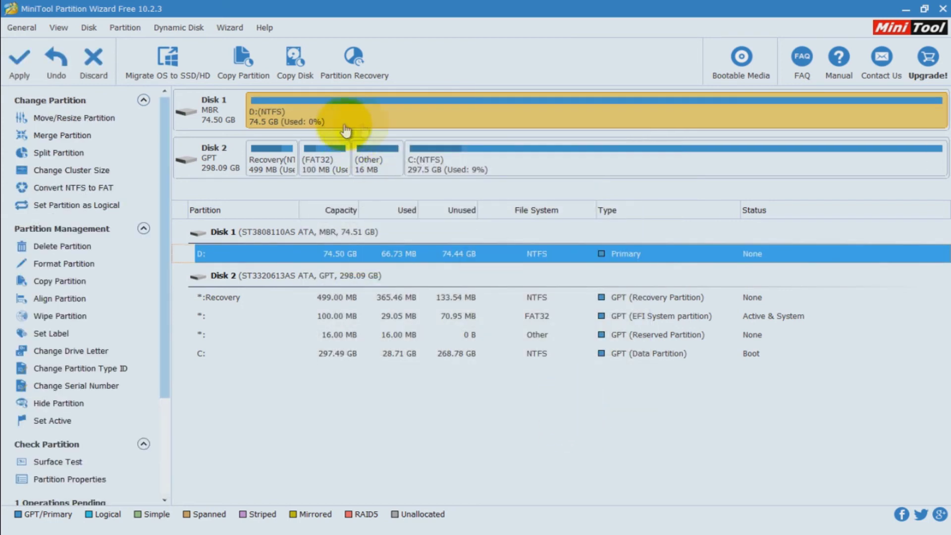
# Queue a format of the D: partition on Disk 1 with the NTFS file system and default cluster size.
pyautogui.rightClick(345, 113)
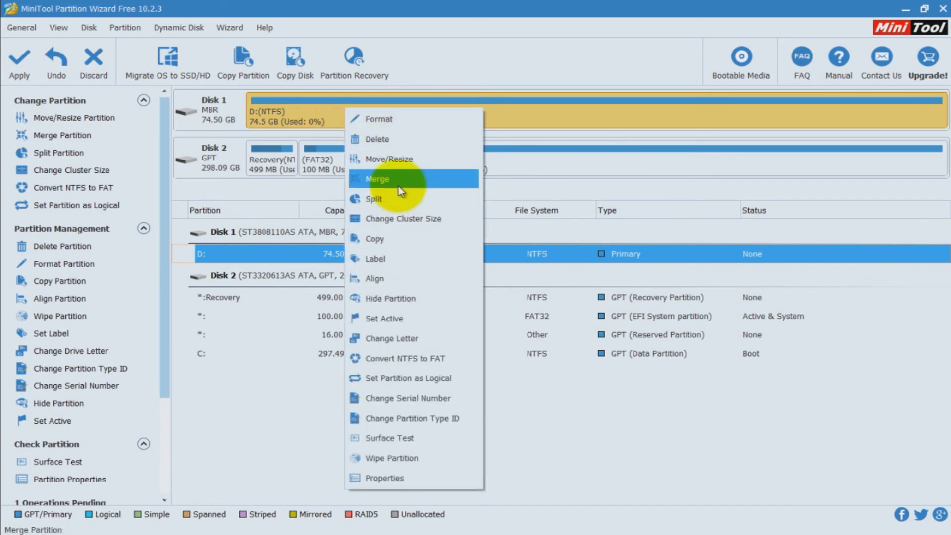
pyautogui.click(414, 125)
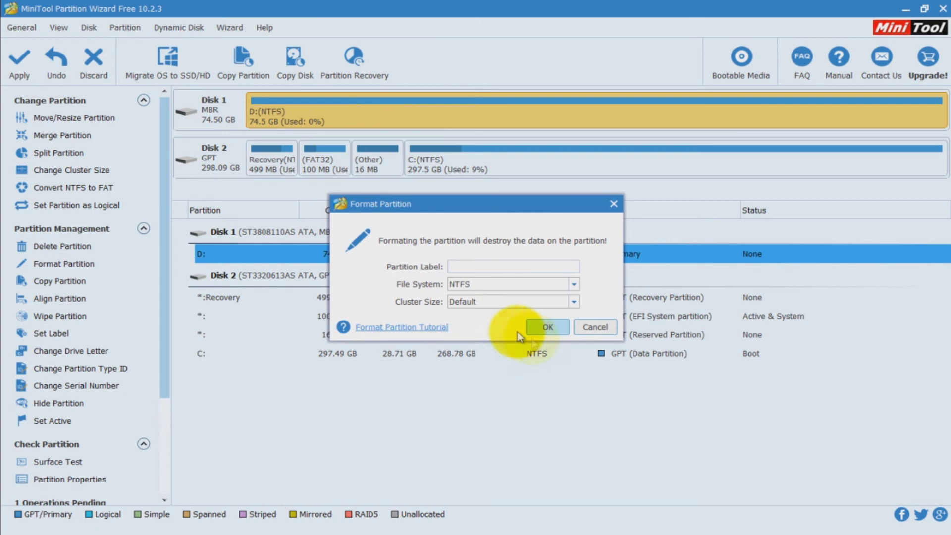
pyautogui.click(547, 327)
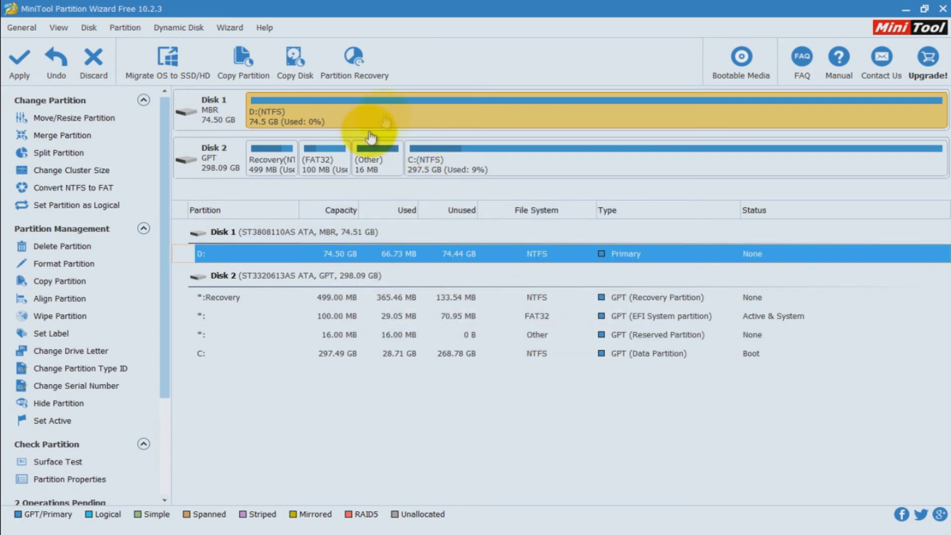
# Apply the pending create and format operations for the D: partition and close the completion message.
pyautogui.click(17, 63)
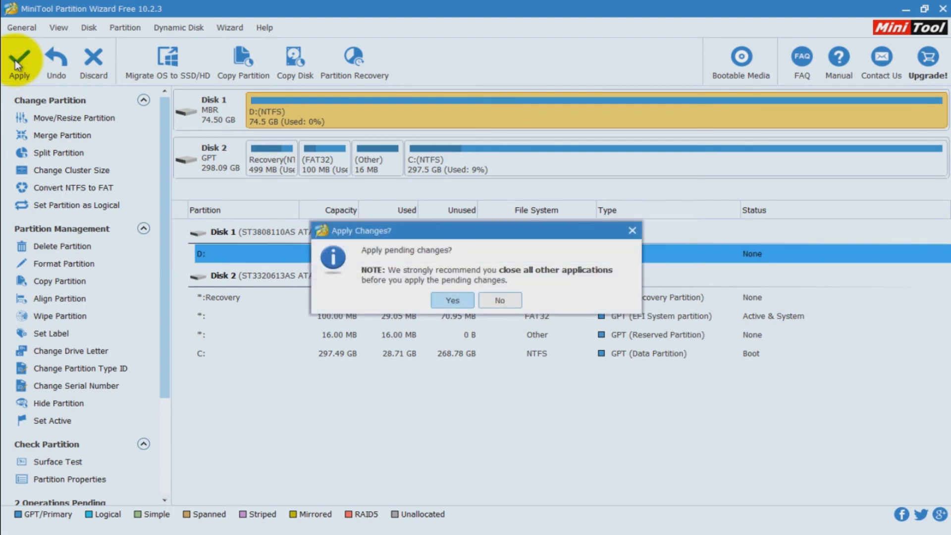
pyautogui.click(452, 303)
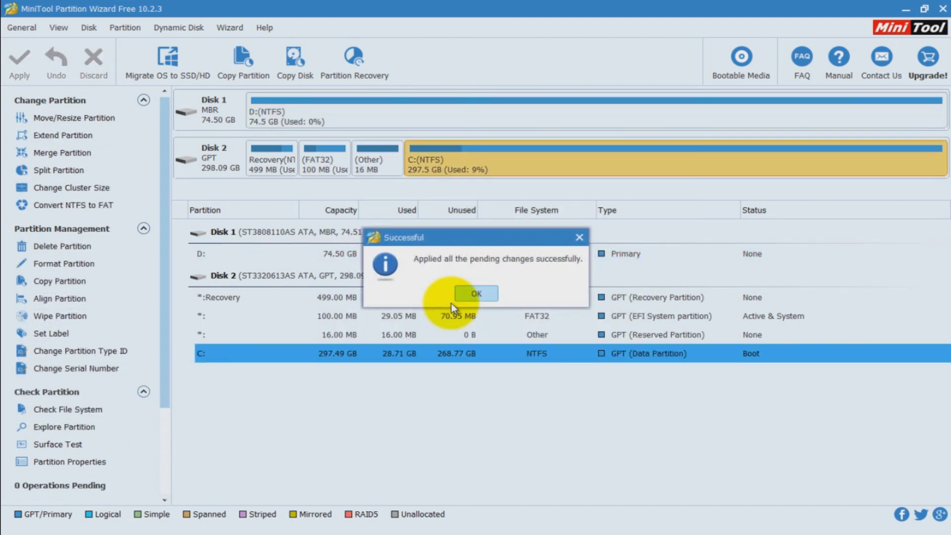
pyautogui.click(470, 292)
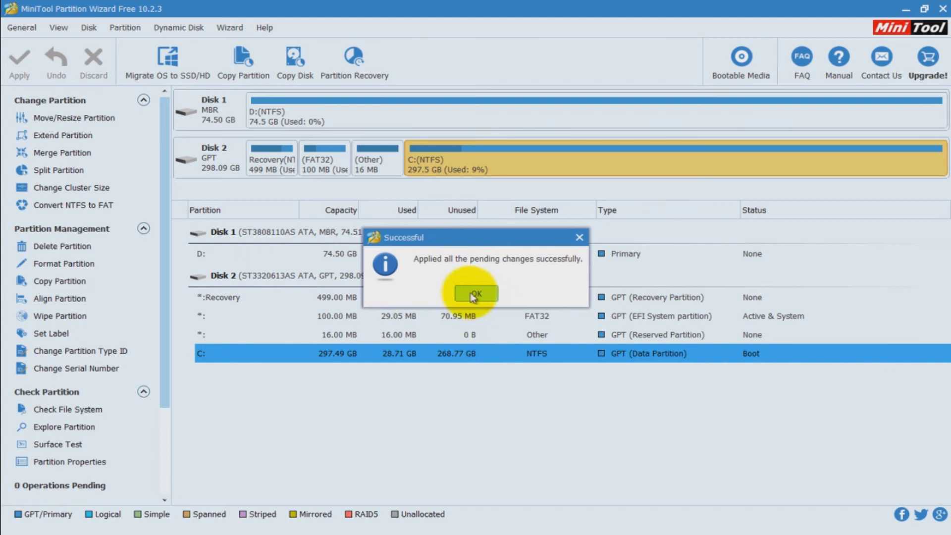
# Close Partition Wizard, check the contents of Local Disk (D:) from This PC, and return to a maximized This PC window.
pyautogui.click(944, 9)
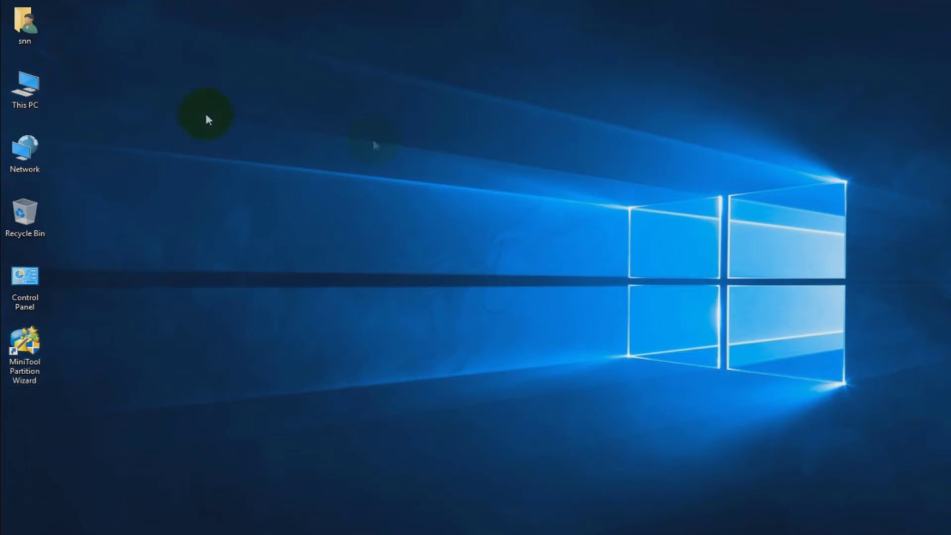
pyautogui.doubleClick(25, 89)
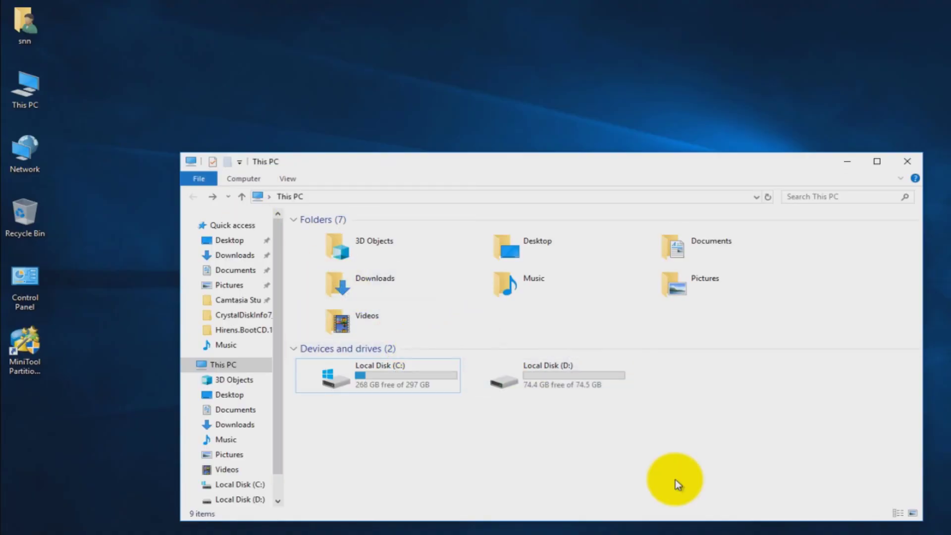
pyautogui.doubleClick(544, 373)
pyautogui.click(193, 197)
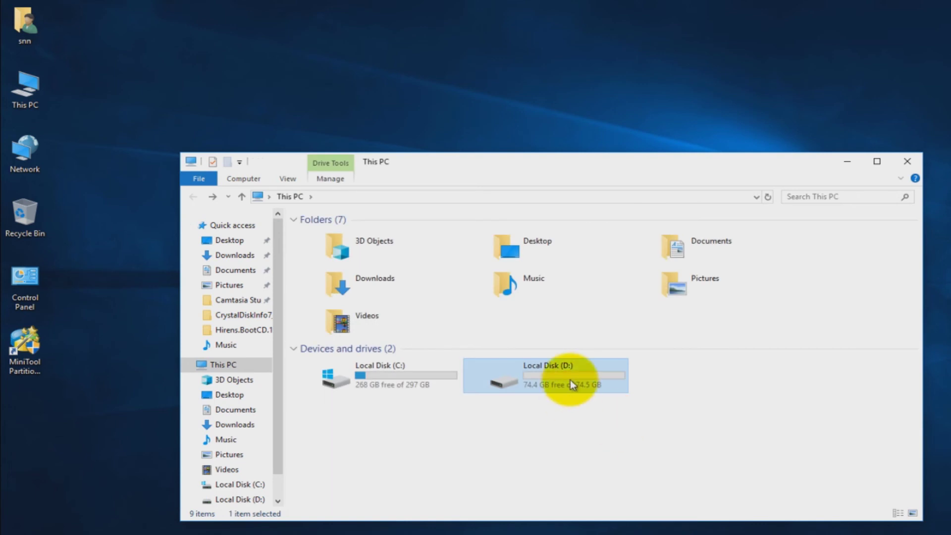
pyautogui.doubleClick(570, 380)
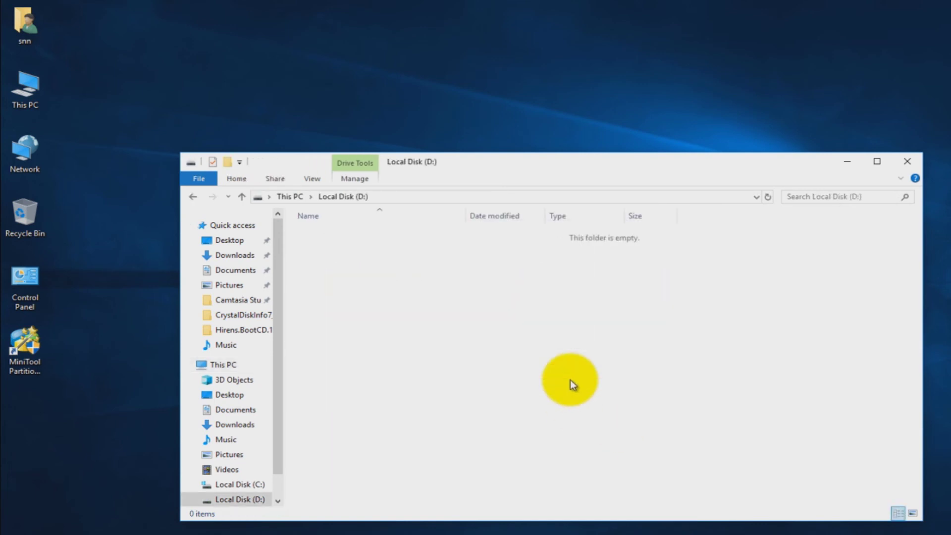
pyautogui.click(194, 198)
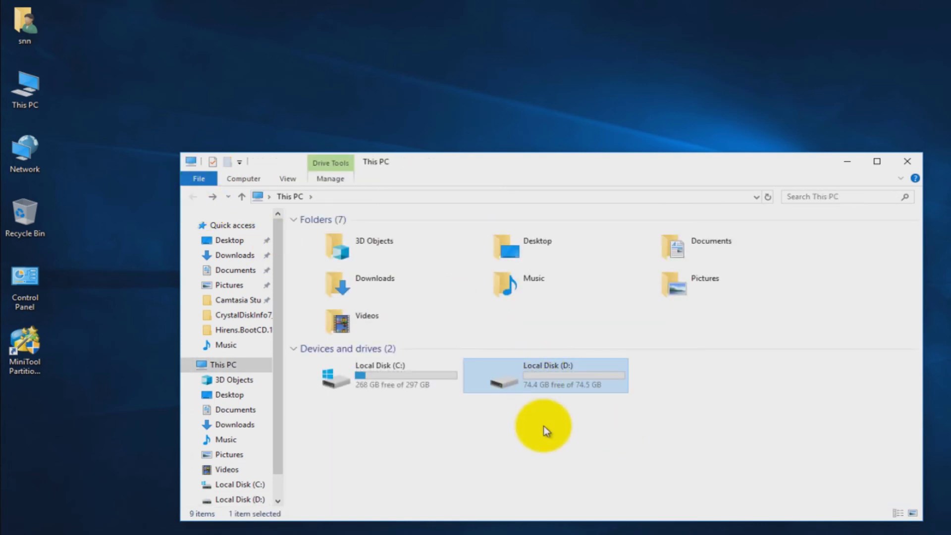
pyautogui.click(877, 161)
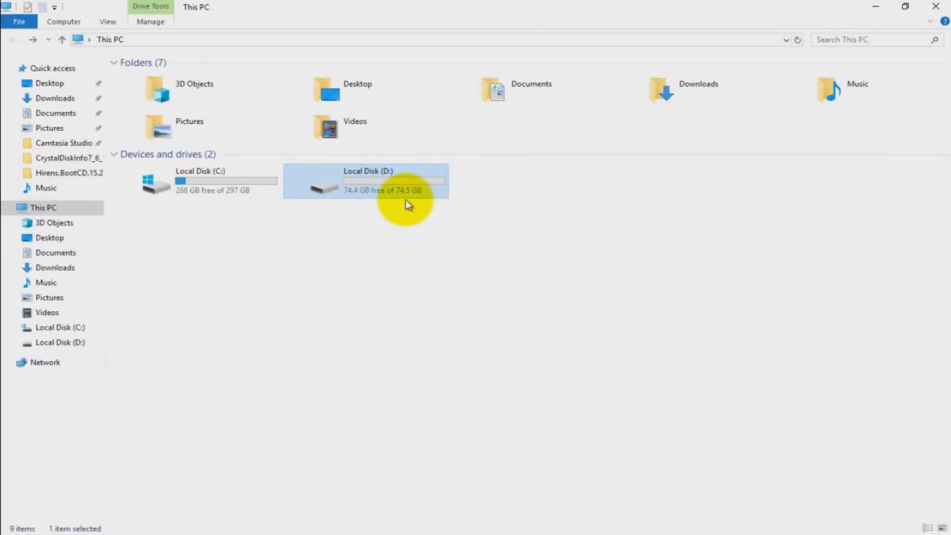